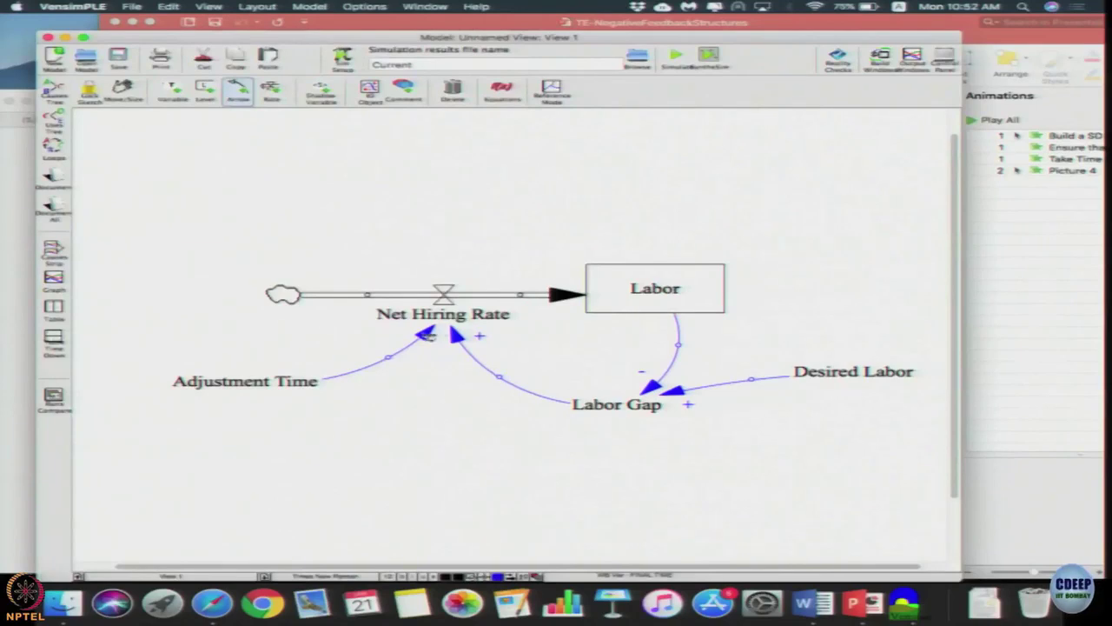
- Give the arrow from Adjustment Time to Net Hiring Rate a negative (-) polarity mark
{"action": "right_click", "coordinate": [426, 335]}
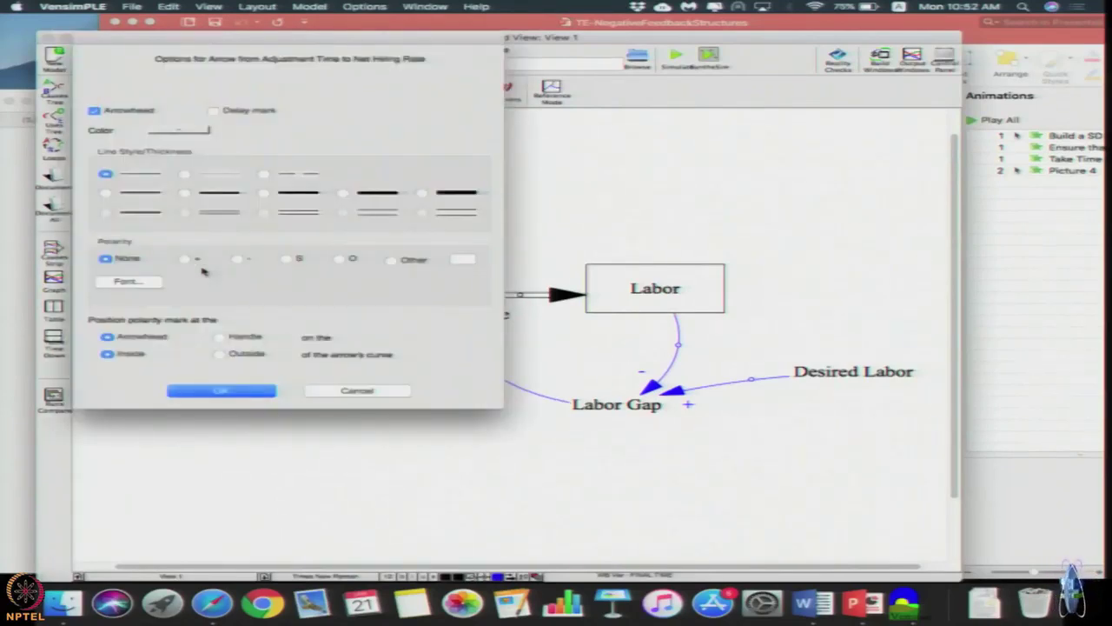
{"action": "left_click", "coordinate": [240, 259]}
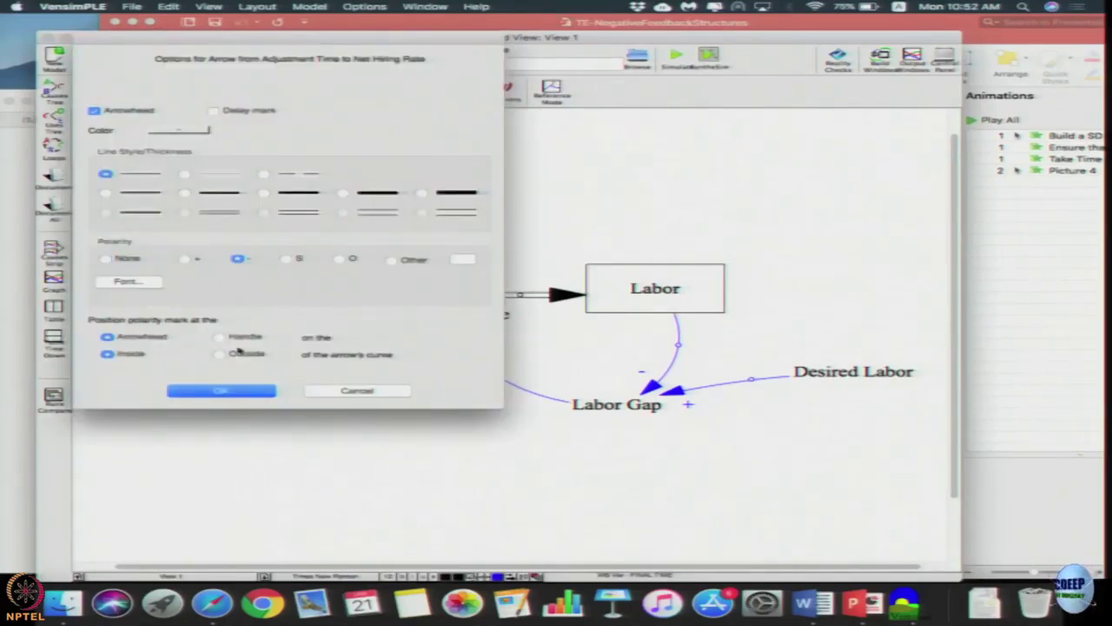
{"action": "left_click", "coordinate": [236, 391]}
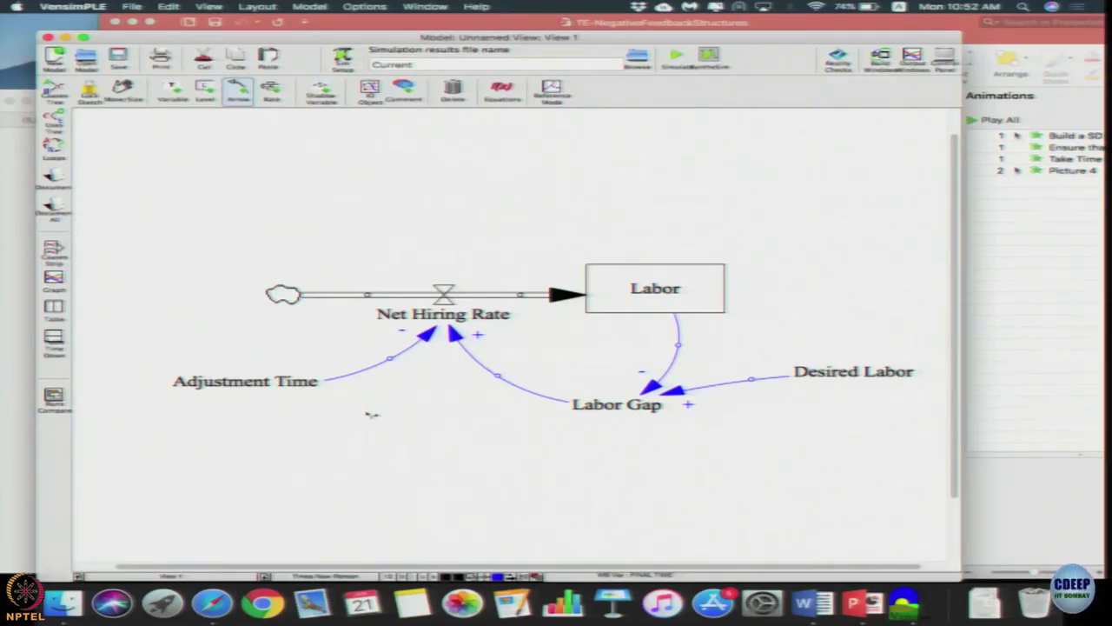
- Define the Labor level in the equation editor with units Person and an initial value of 0
{"action": "left_click", "coordinate": [499, 98]}
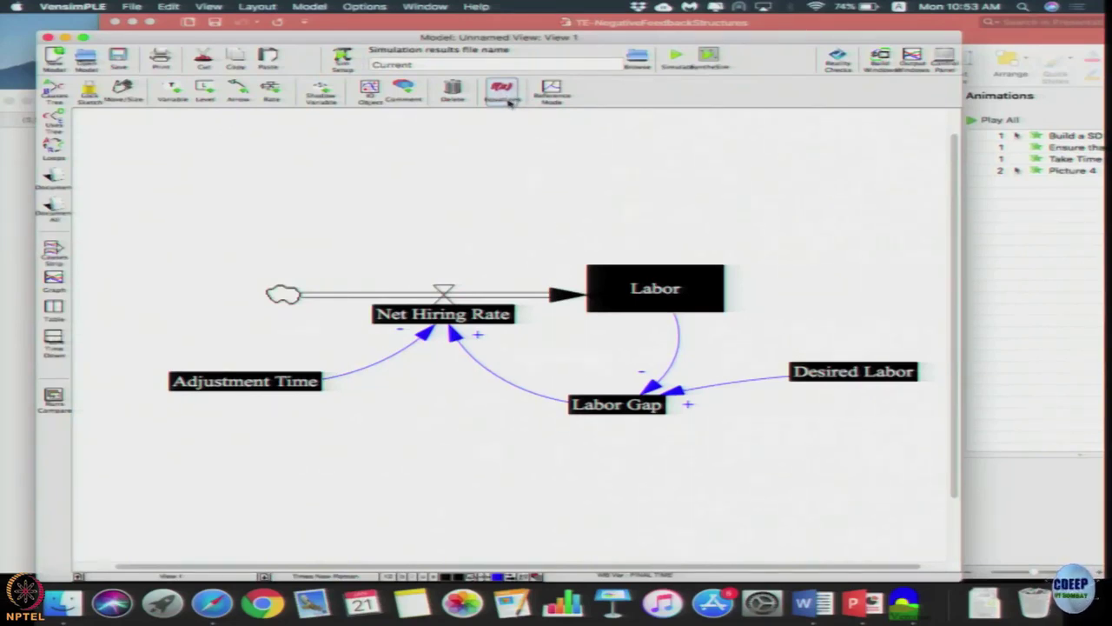
{"action": "left_click", "coordinate": [510, 102]}
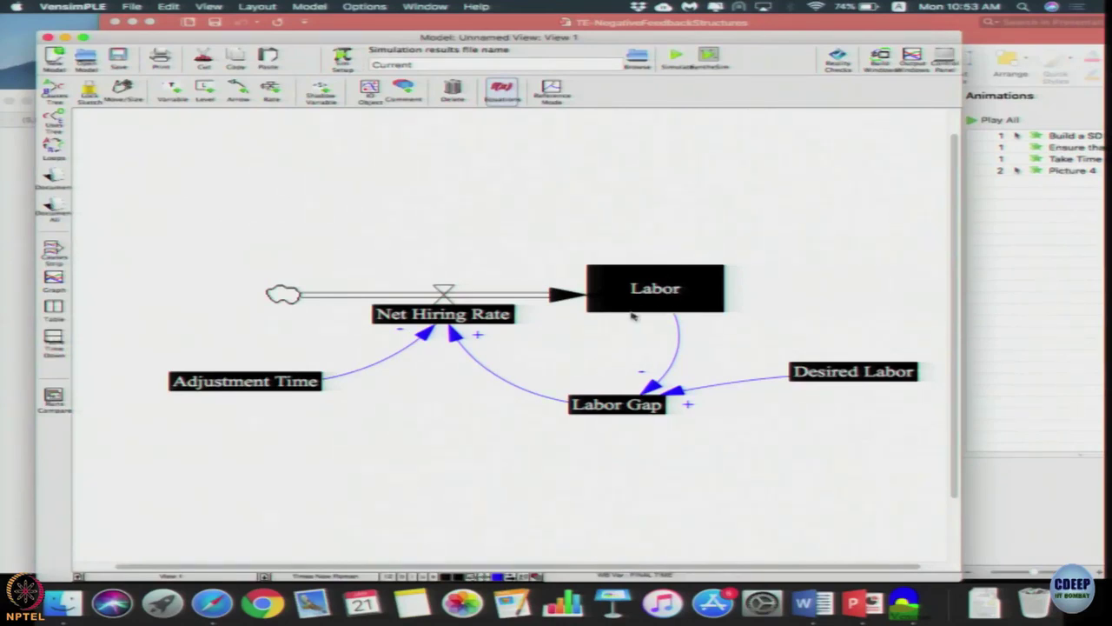
{"action": "left_click", "coordinate": [686, 289]}
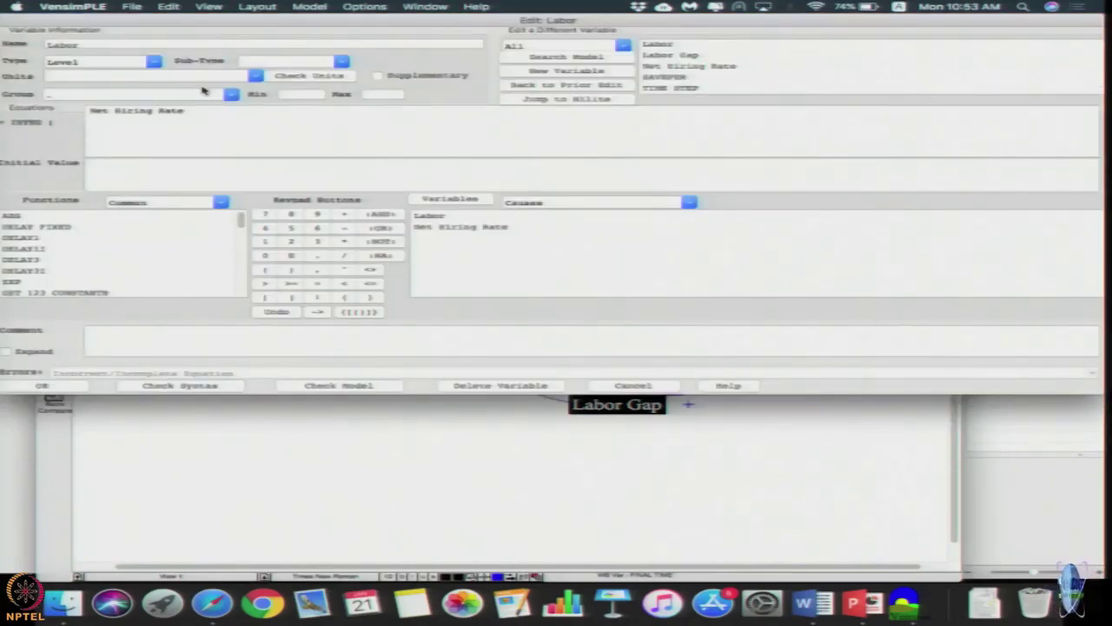
{"action": "left_click", "coordinate": [92, 75]}
{"action": "type", "text": "Person"}
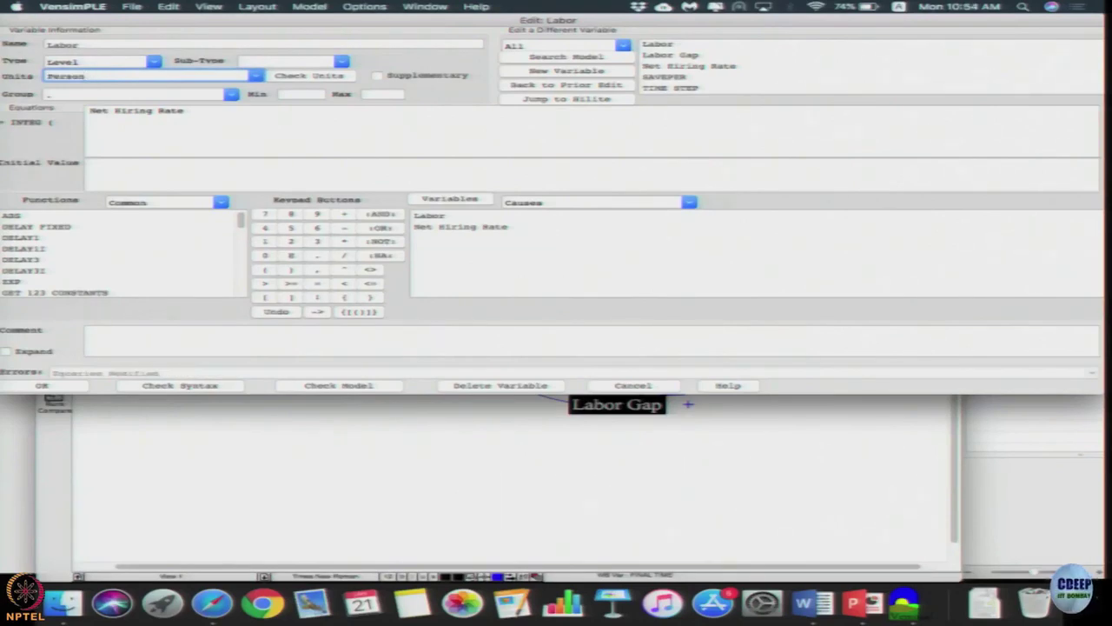
{"action": "left_click", "coordinate": [164, 167]}
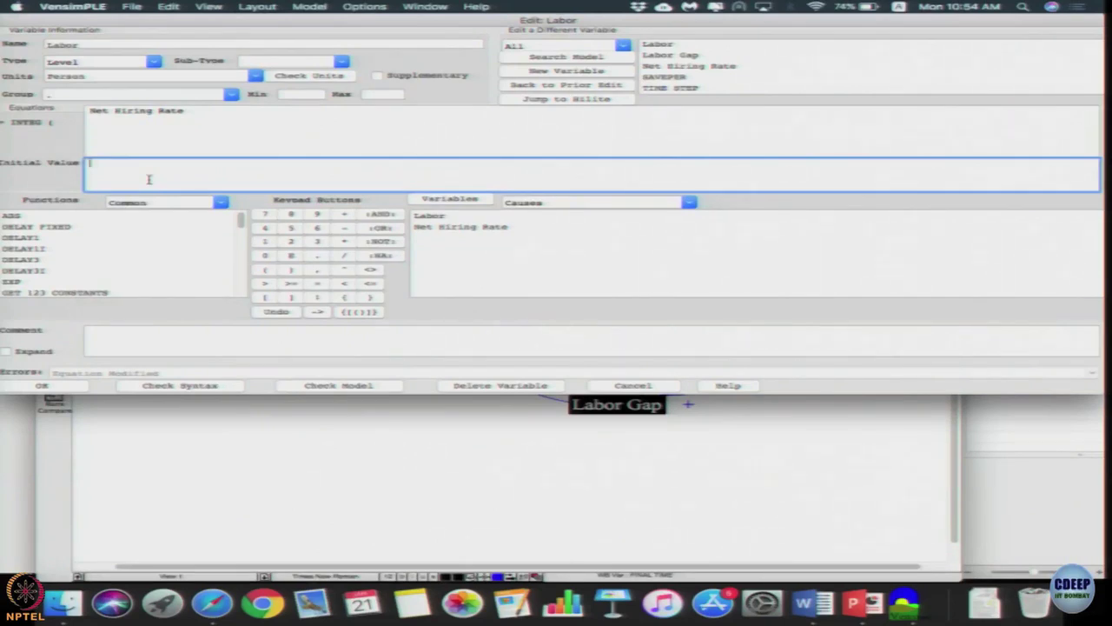
{"action": "type", "text": "0"}
{"action": "left_click", "coordinate": [35, 386]}
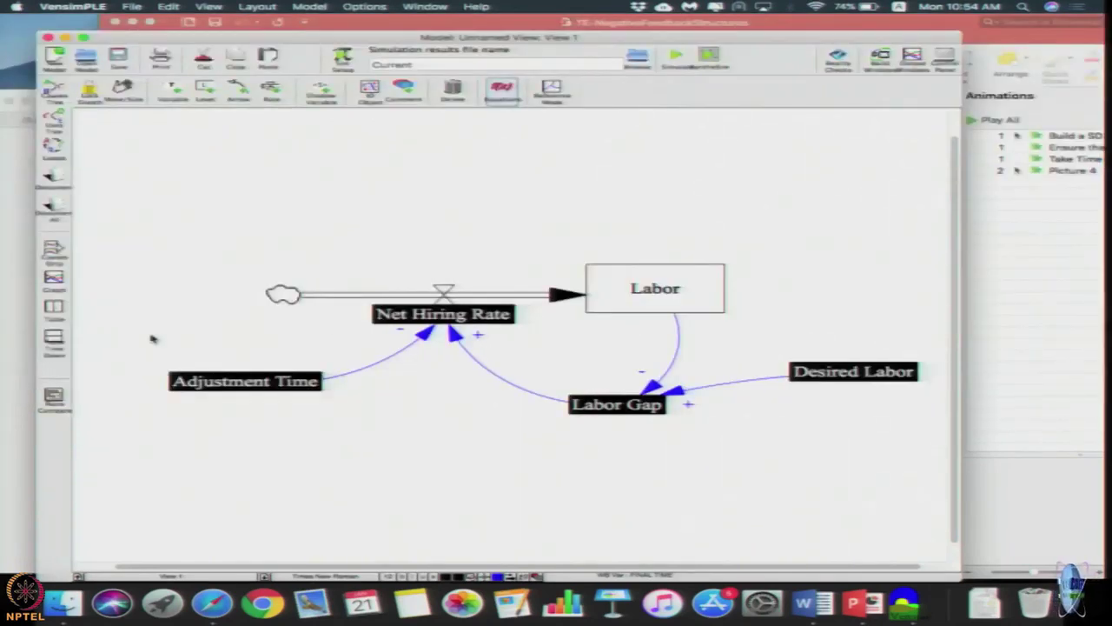
- Define the Desired Labor constant with units Person and a value of 0
{"action": "left_click", "coordinate": [836, 374]}
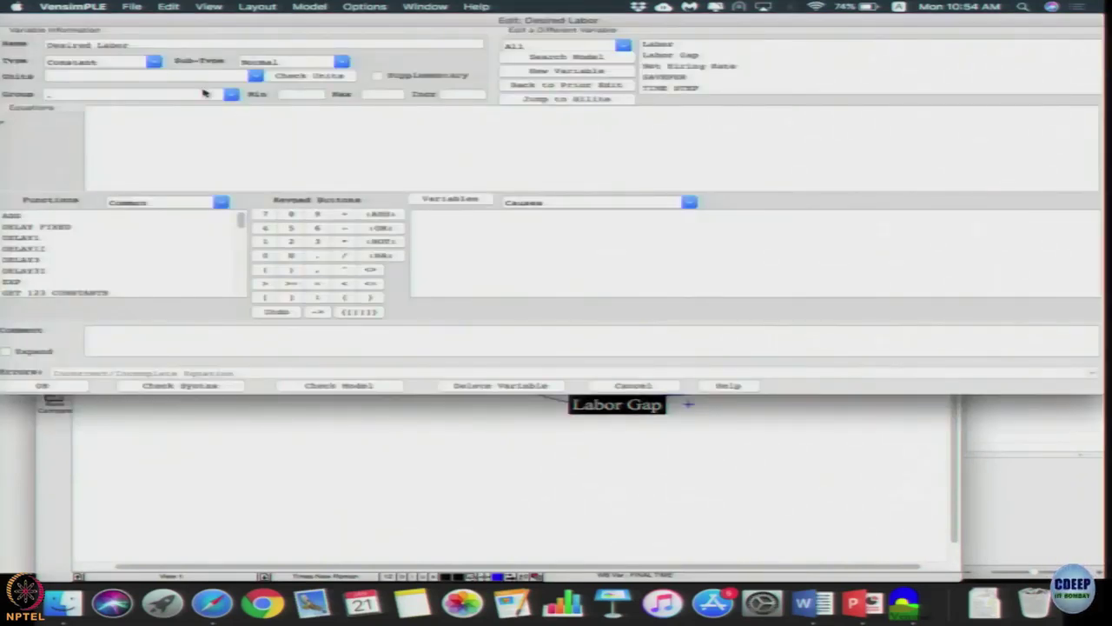
{"action": "left_click", "coordinate": [162, 76]}
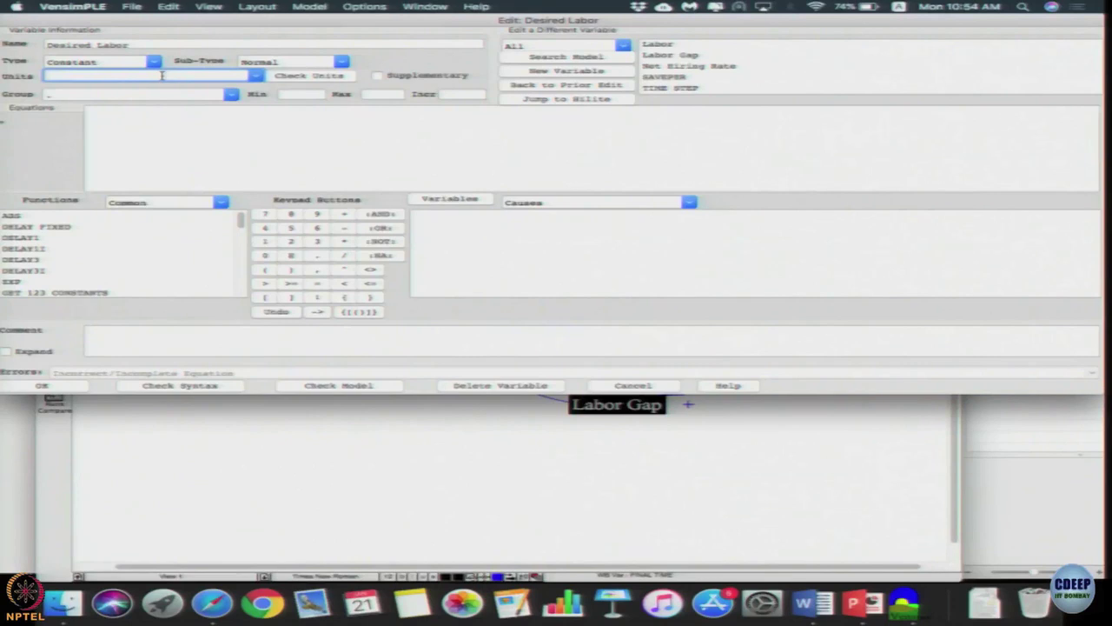
{"action": "type", "text": "M"}
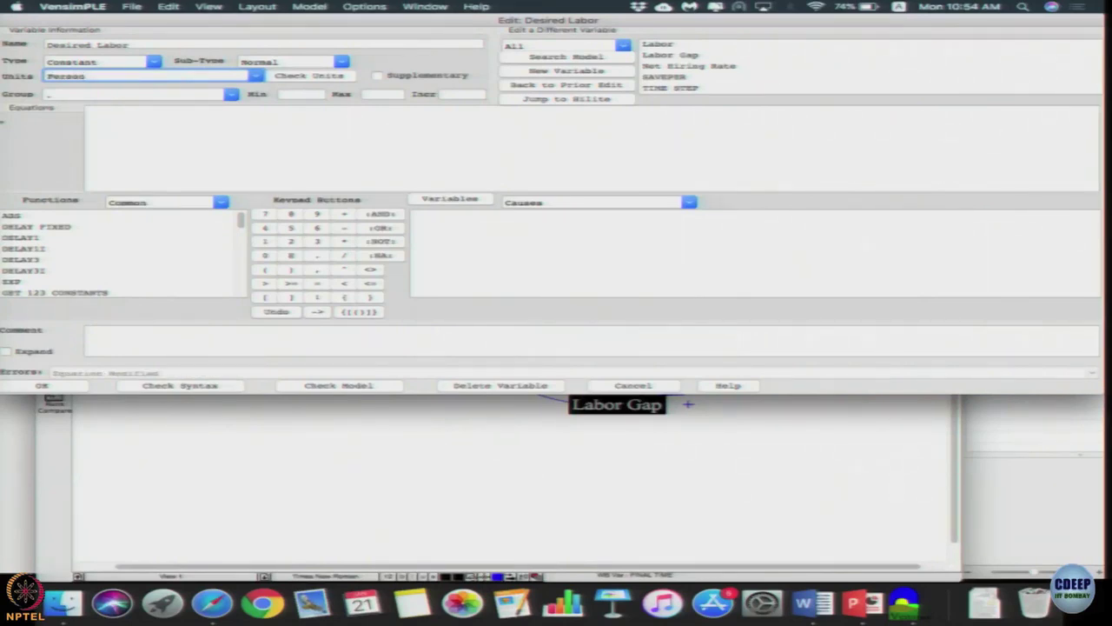
{"action": "left_click", "coordinate": [169, 149]}
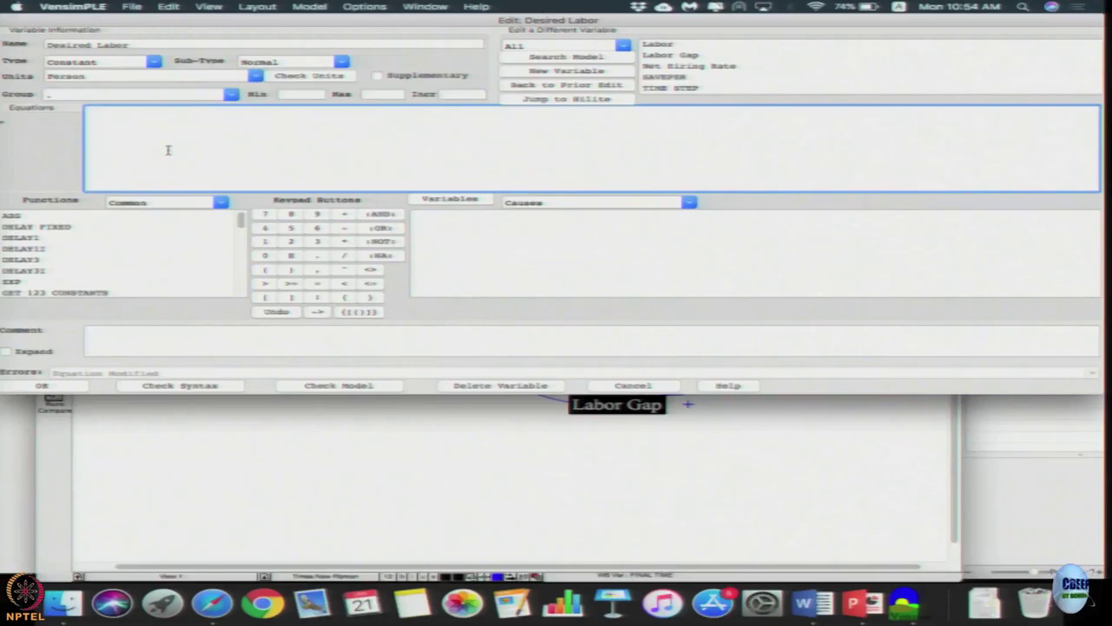
{"action": "type", "text": "8"}
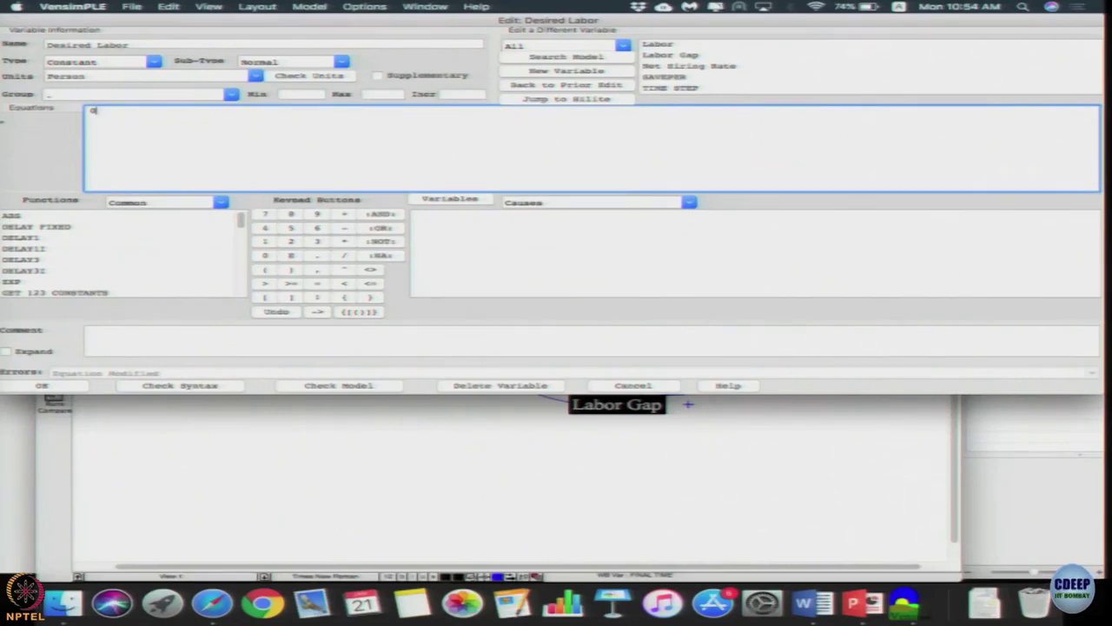
{"action": "key", "text": "Return"}
- Set Labor Gap's units to Person and enter its equation as Desired Labor-Labor
{"action": "left_click", "coordinate": [687, 404]}
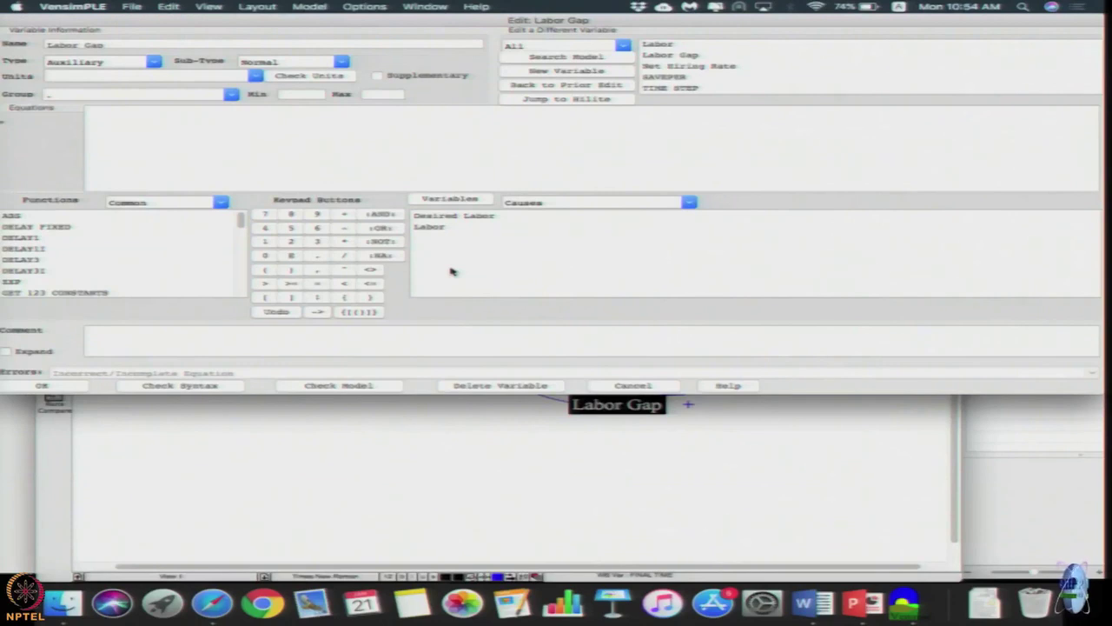
{"action": "left_click", "coordinate": [256, 76]}
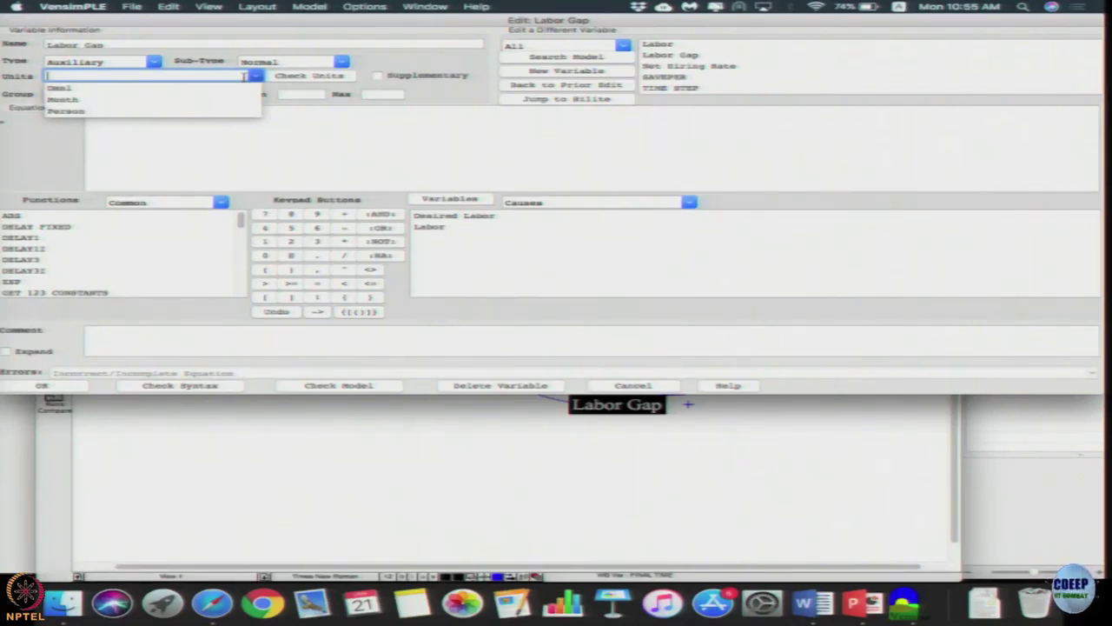
{"action": "left_click", "coordinate": [195, 111]}
{"action": "left_click", "coordinate": [179, 142]}
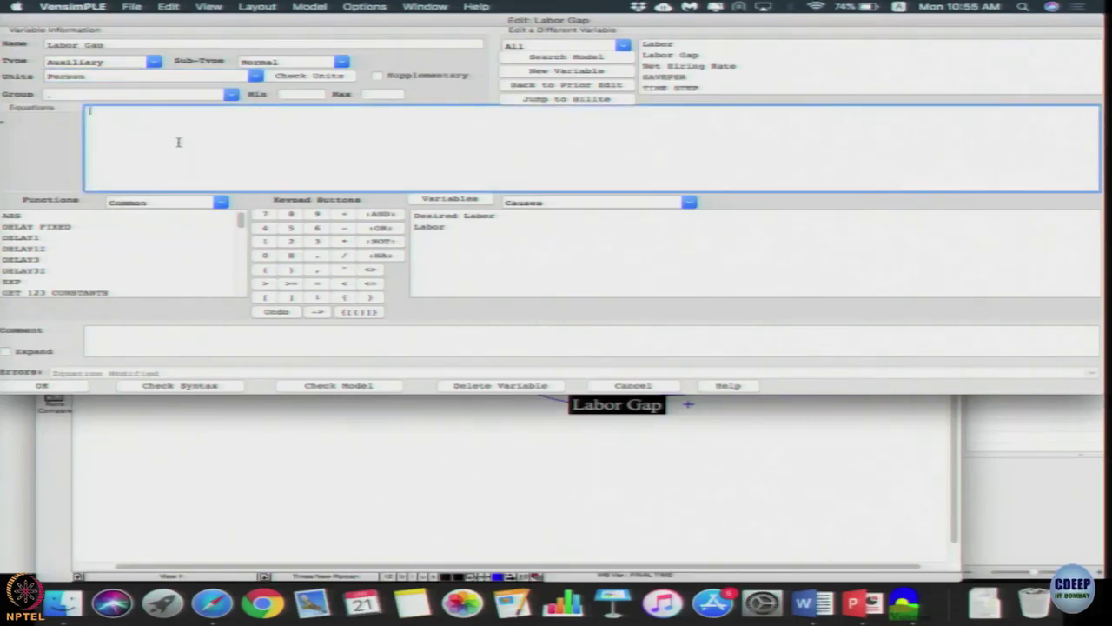
{"action": "left_click", "coordinate": [476, 217]}
{"action": "type", "text": "-"}
{"action": "left_click", "coordinate": [492, 229]}
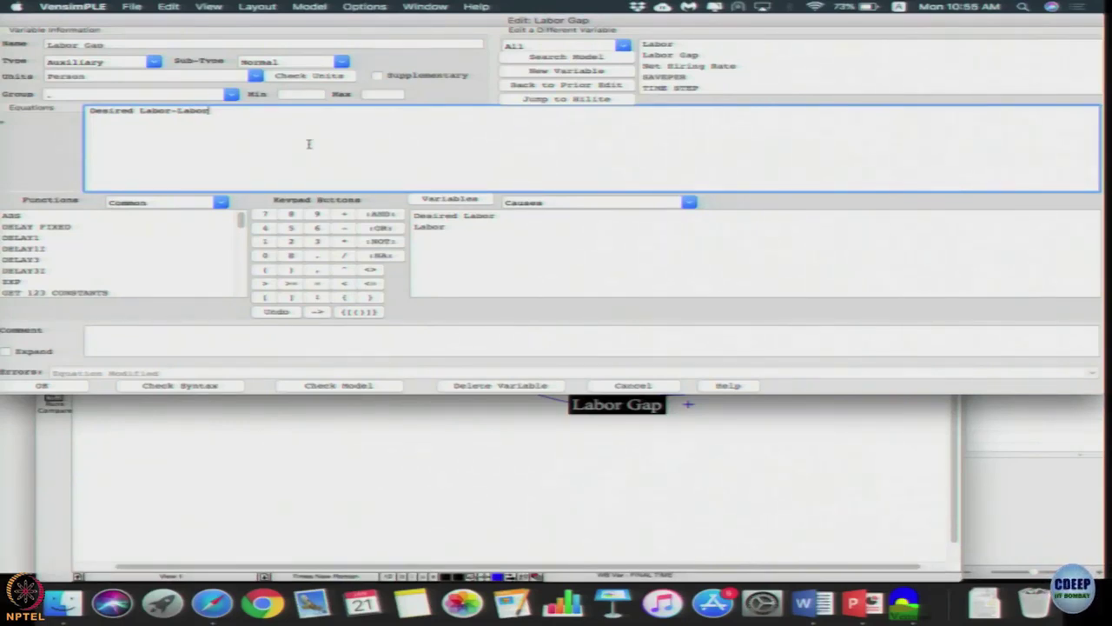
- Try to accept the Labor Gap equation with the subtracted Labor term removed, leaving only Desired Labor
{"action": "key", "text": "BackSpace"}
{"action": "key", "text": "BackSpace"}
{"action": "key", "text": "BackSpace"}
{"action": "key", "text": "BackSpace"}
{"action": "key", "text": "BackSpace"}
{"action": "key", "text": "BackSpace"}
{"action": "left_click", "coordinate": [44, 386]}
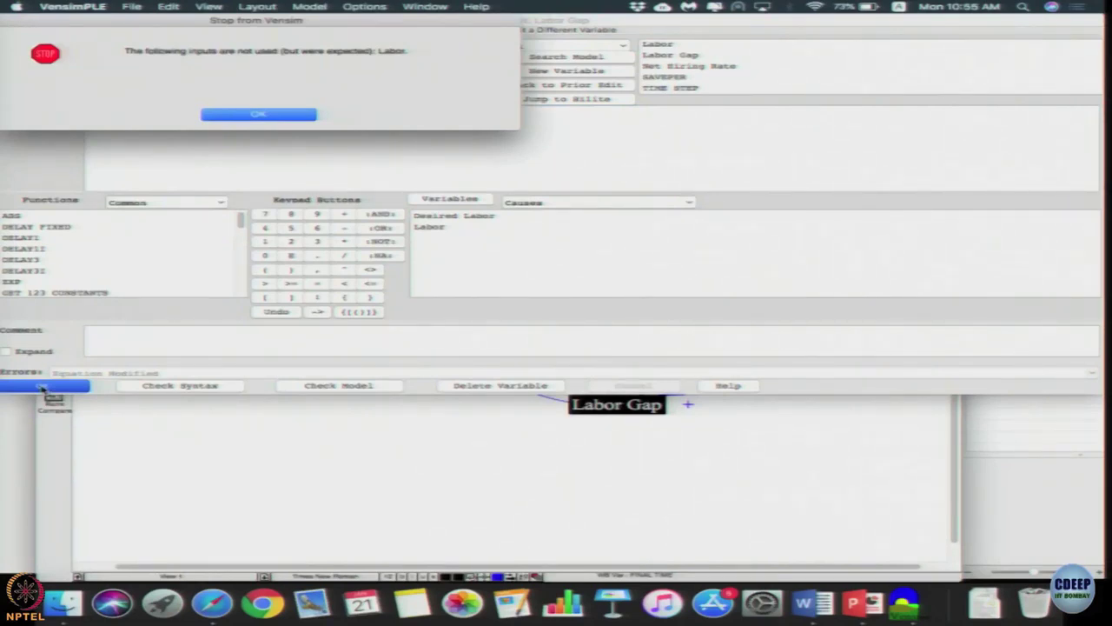
{"action": "left_click", "coordinate": [265, 116]}
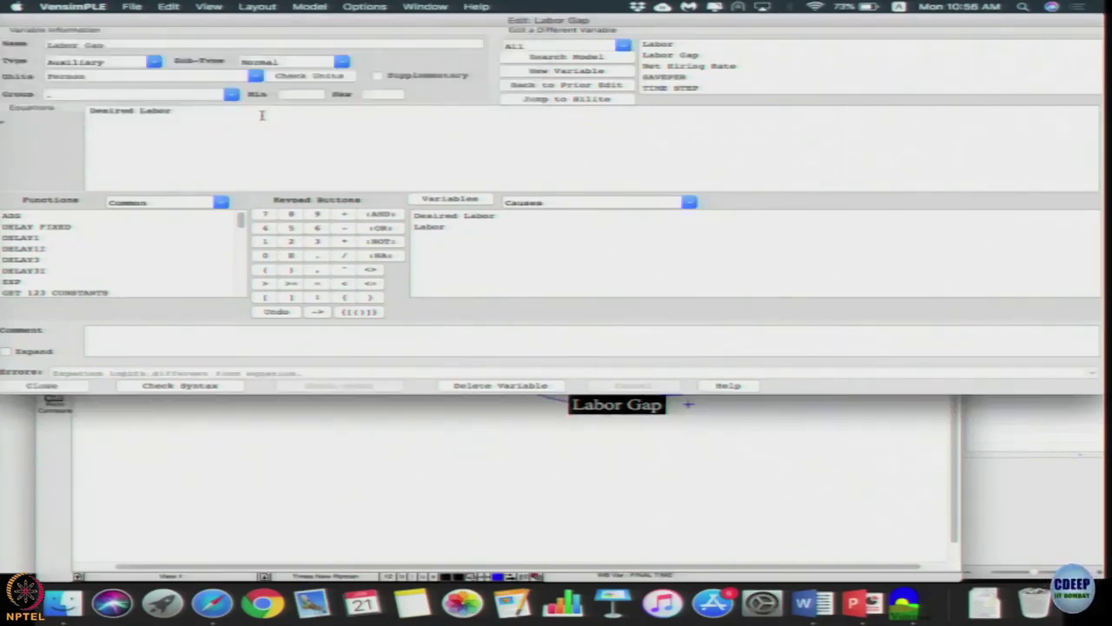
- Complete the Labor Gap equation as Desired Labor - Labor and accept it
{"action": "type", "text": "-"}
{"action": "left_click", "coordinate": [471, 228]}
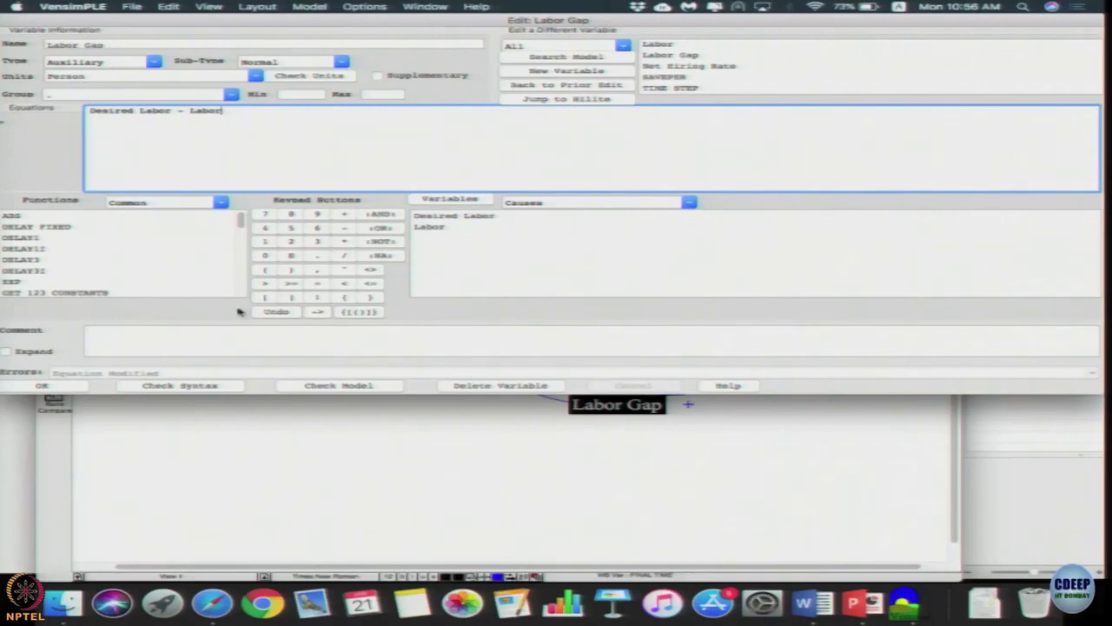
{"action": "left_click", "coordinate": [61, 388]}
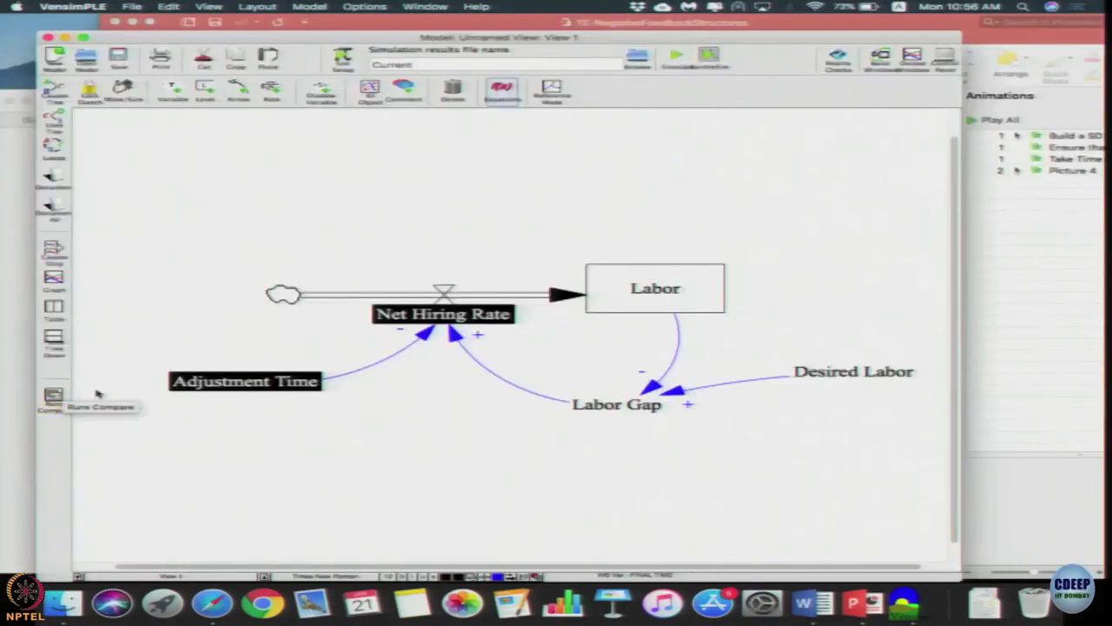
- Define the Adjustment Time constant with units Month and a value of 6
{"action": "left_click", "coordinate": [272, 385]}
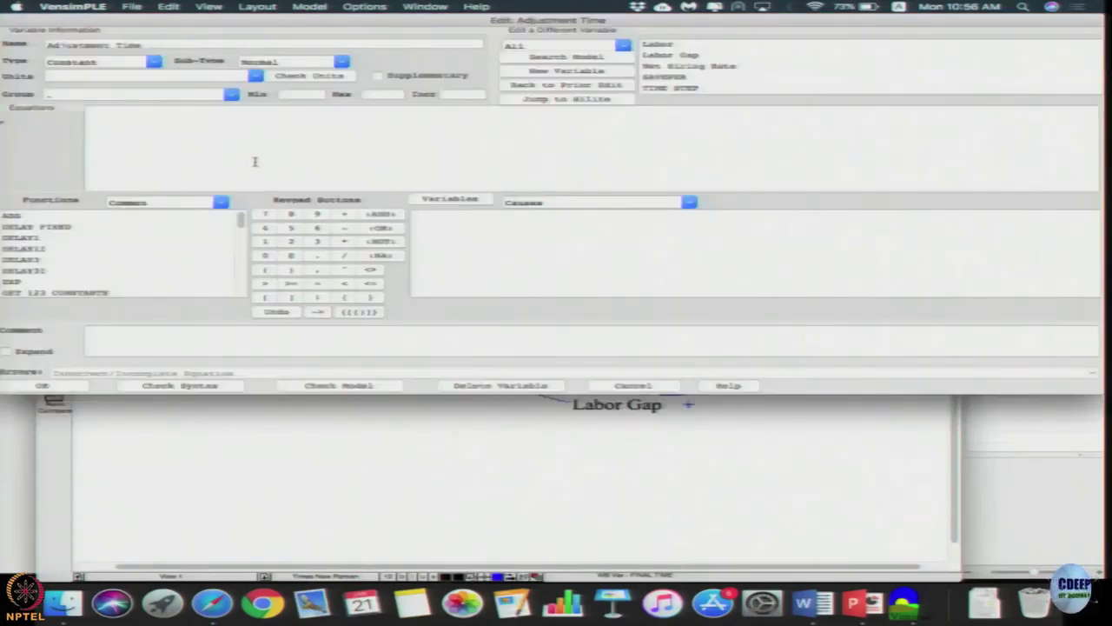
{"action": "left_click", "coordinate": [257, 76]}
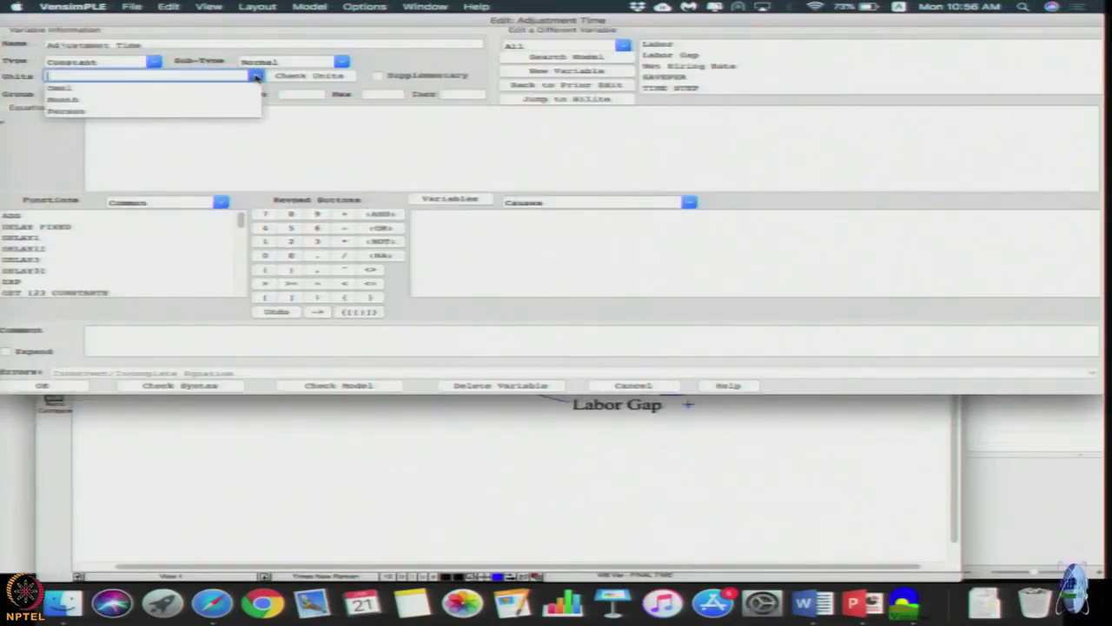
{"action": "left_click", "coordinate": [76, 100]}
{"action": "left_click", "coordinate": [175, 128]}
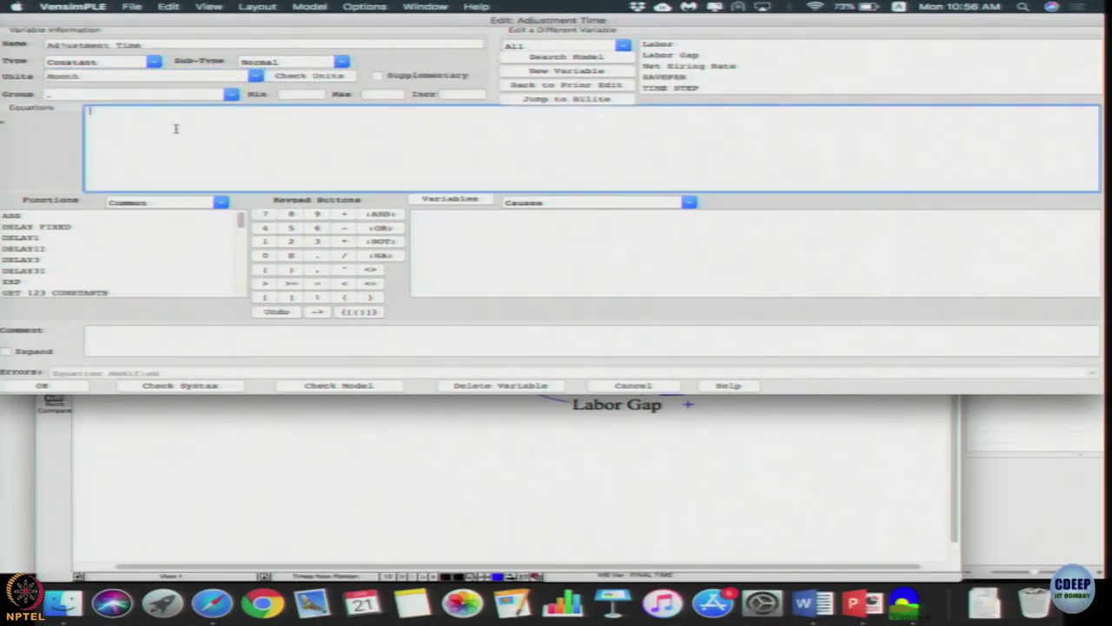
{"action": "type", "text": "6"}
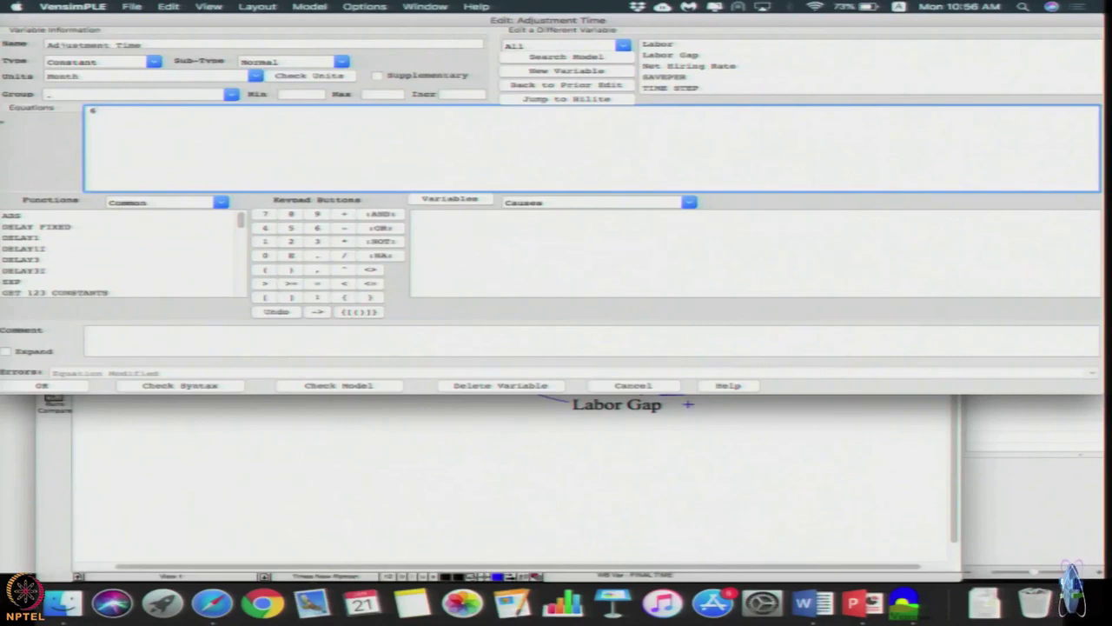
{"action": "left_click", "coordinate": [42, 385]}
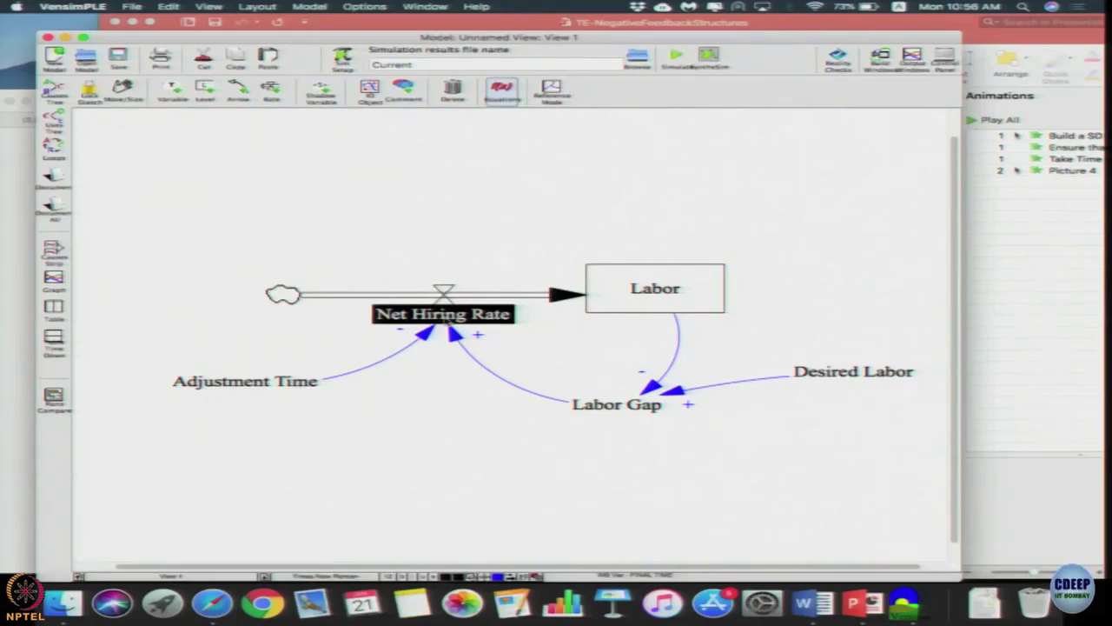
- Define Net Hiring Rate with units Person/Month and the equation Labor Gap/Adjustment Time
{"action": "left_click", "coordinate": [447, 320]}
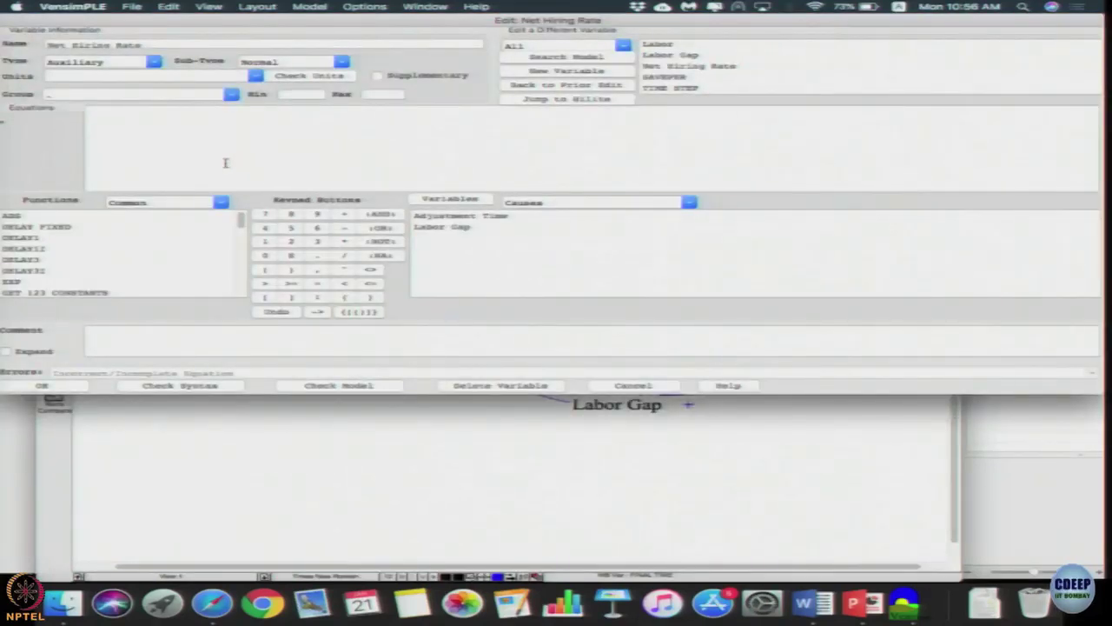
{"action": "left_click", "coordinate": [130, 76]}
{"action": "type", "text": "Person/Month"}
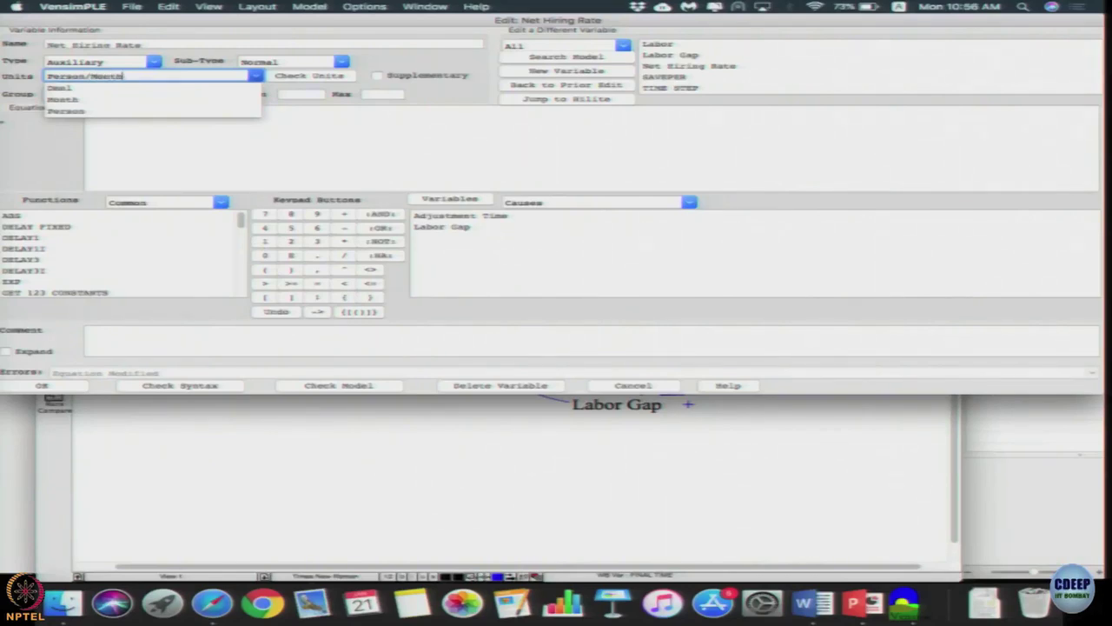
{"action": "left_click", "coordinate": [275, 165]}
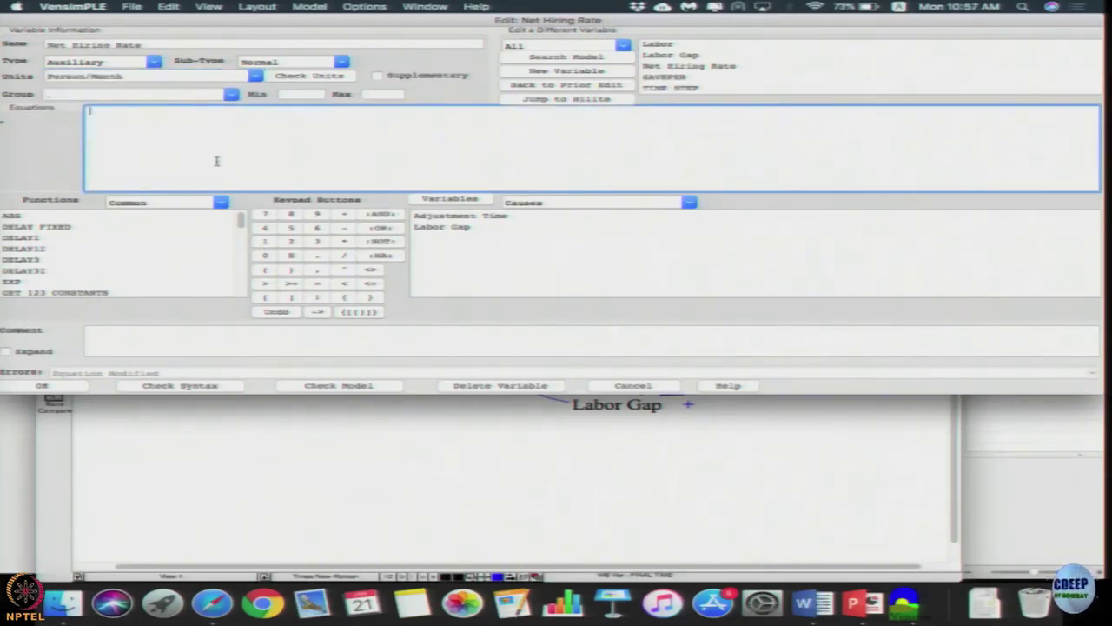
{"action": "left_click", "coordinate": [445, 228]}
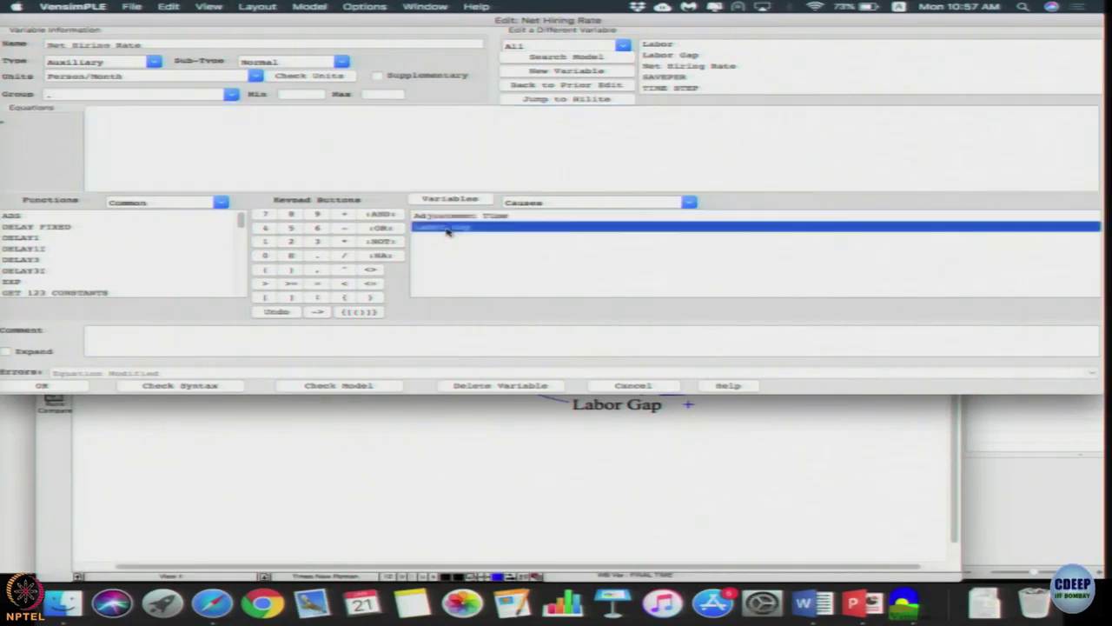
{"action": "type", "text": "/"}
{"action": "left_click", "coordinate": [467, 214]}
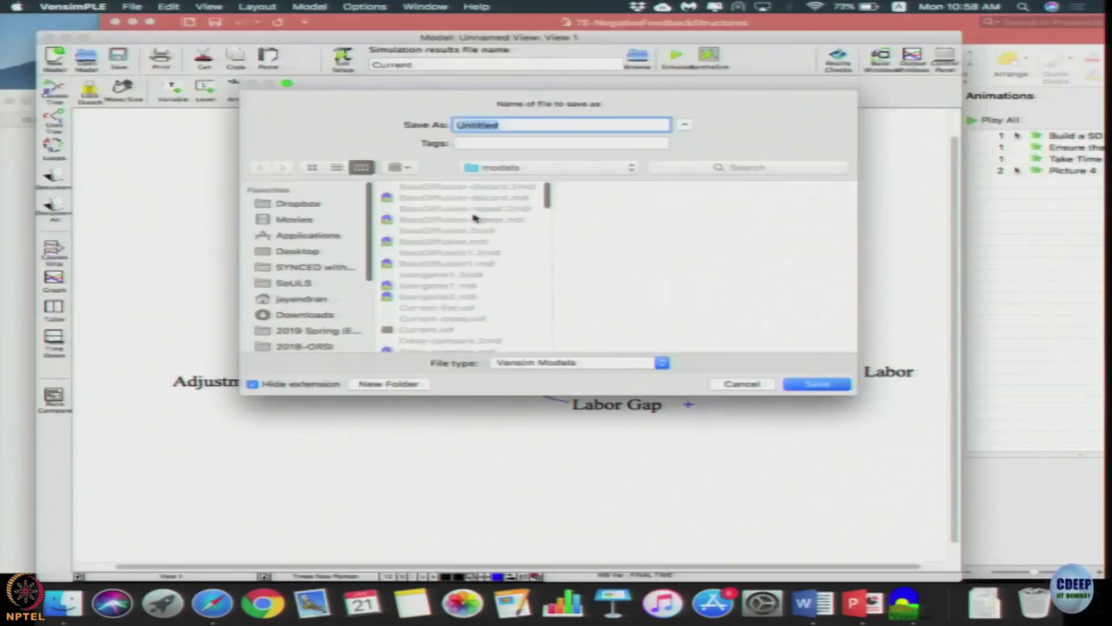
- Save the model in the models folder under the file name LaborModel
{"action": "type", "text": "LaborClass"}
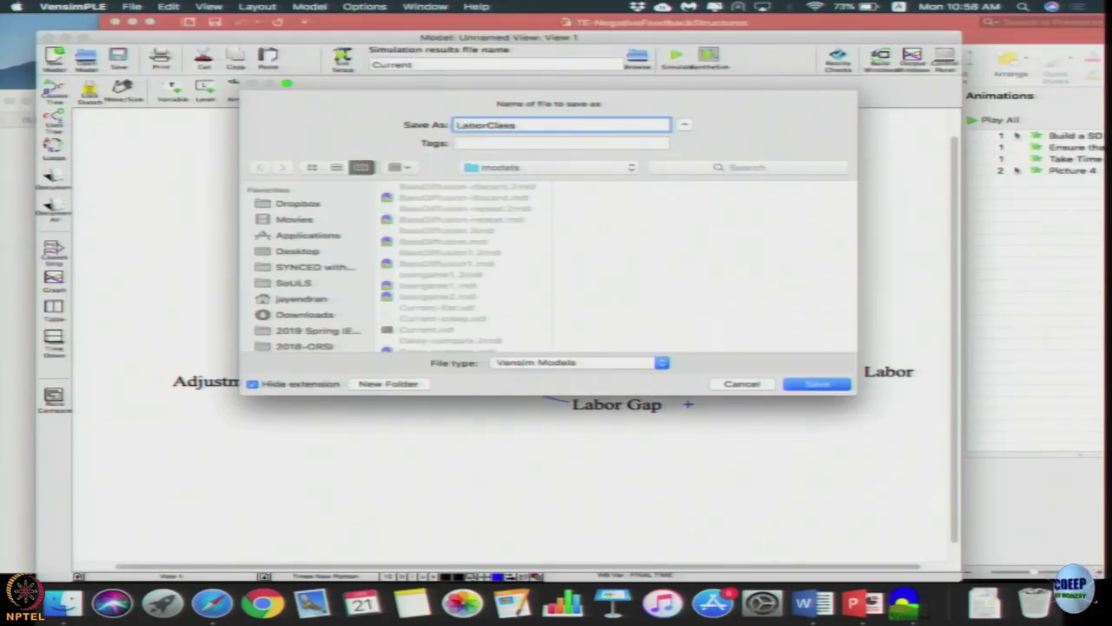
{"action": "type", "text": "Model"}
{"action": "key", "text": "BackSpace"}
{"action": "key", "text": "BackSpace"}
{"action": "key", "text": "BackSpace"}
{"action": "key", "text": "BackSpace"}
{"action": "key", "text": "BackSpace"}
{"action": "key", "text": "BackSpace"}
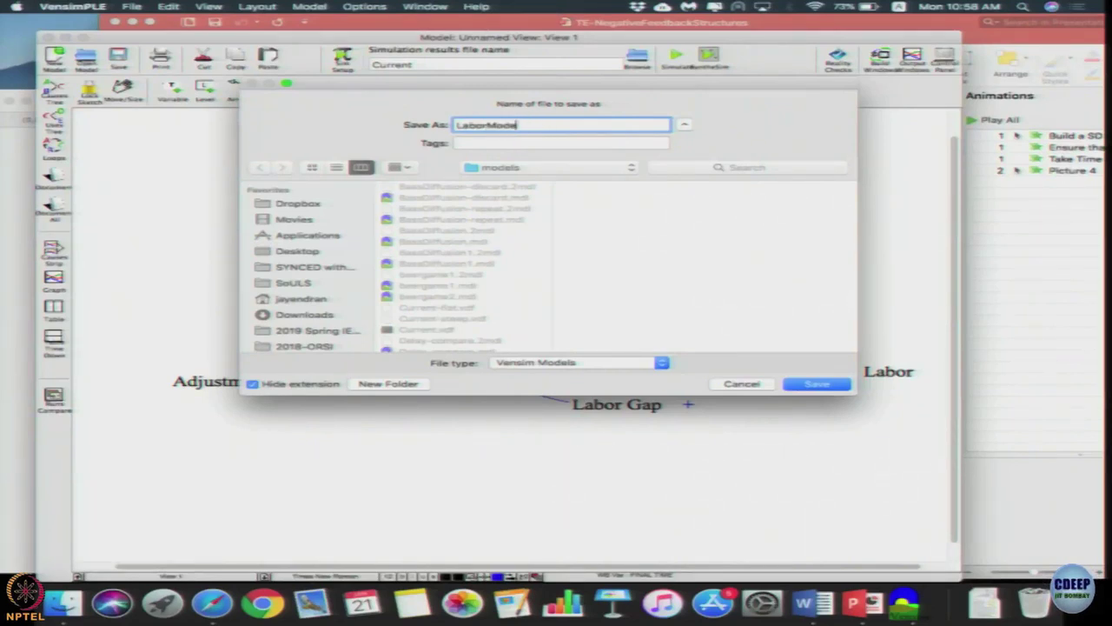
{"action": "left_click", "coordinate": [804, 385]}
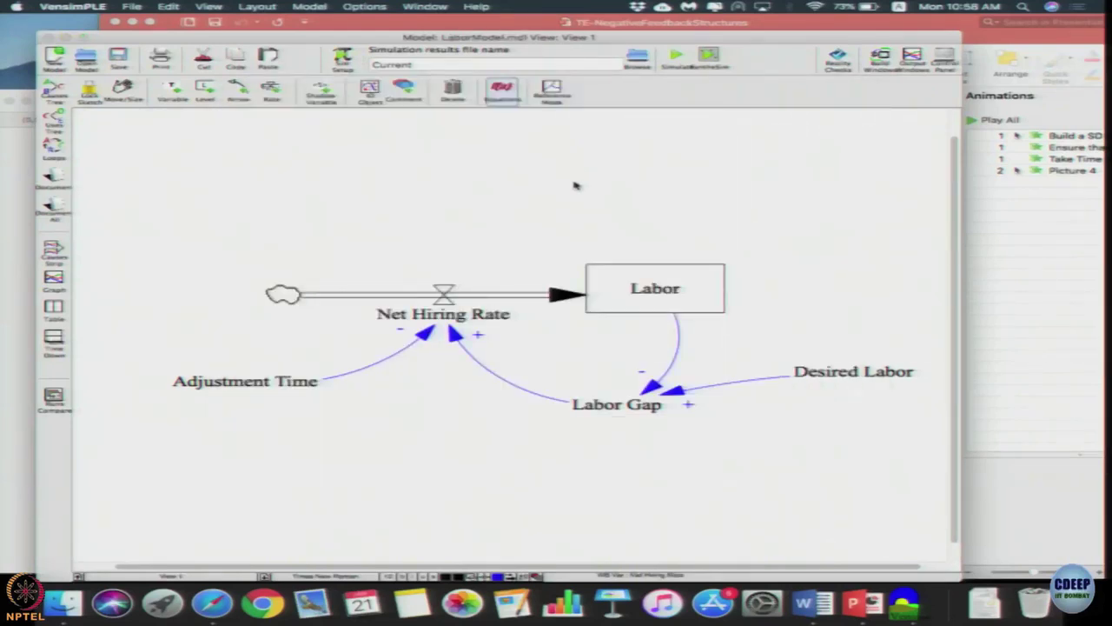
- Review the units and equations of Labor, Desired Labor, Labor Gap, Adjustment Time and Net Hiring Rate in turn
{"action": "left_click", "coordinate": [661, 278]}
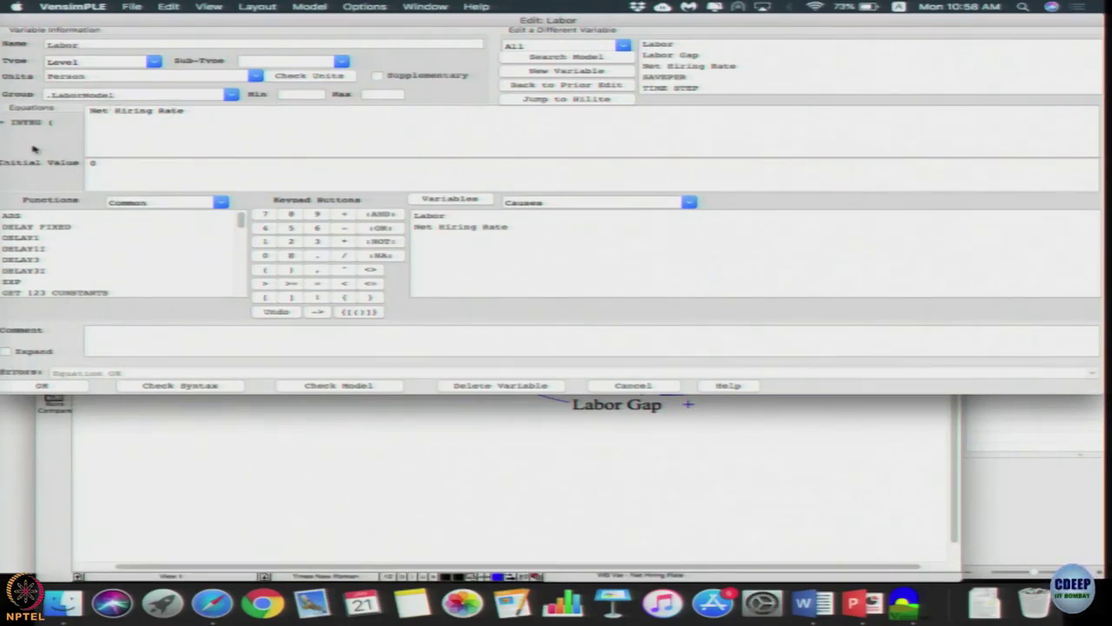
{"action": "left_click", "coordinate": [45, 386]}
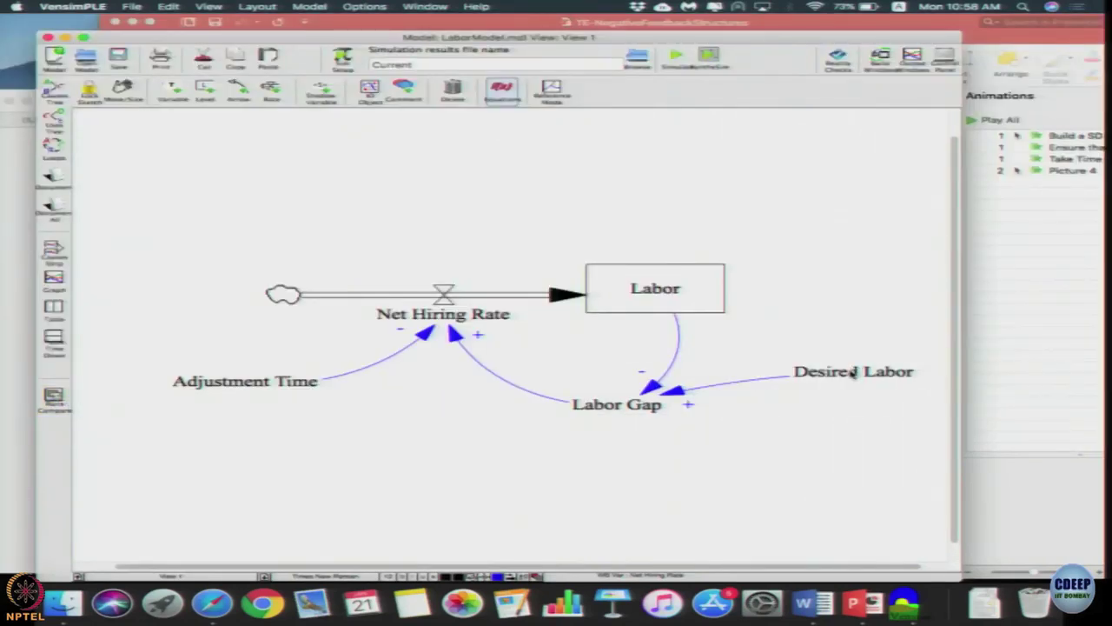
{"action": "left_click", "coordinate": [853, 372]}
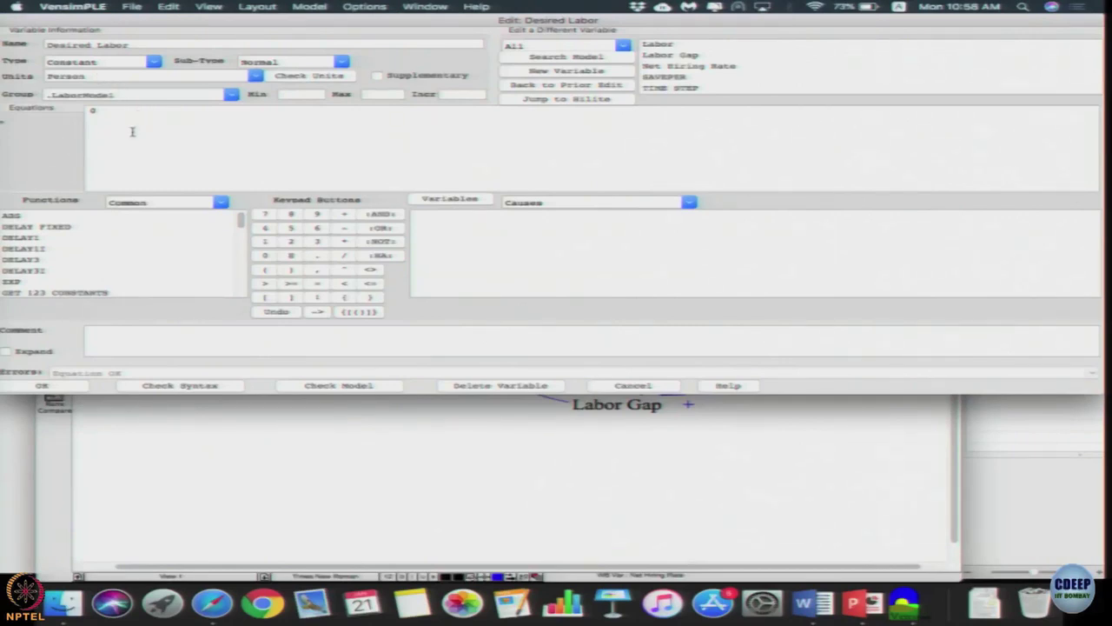
{"action": "left_click", "coordinate": [44, 386]}
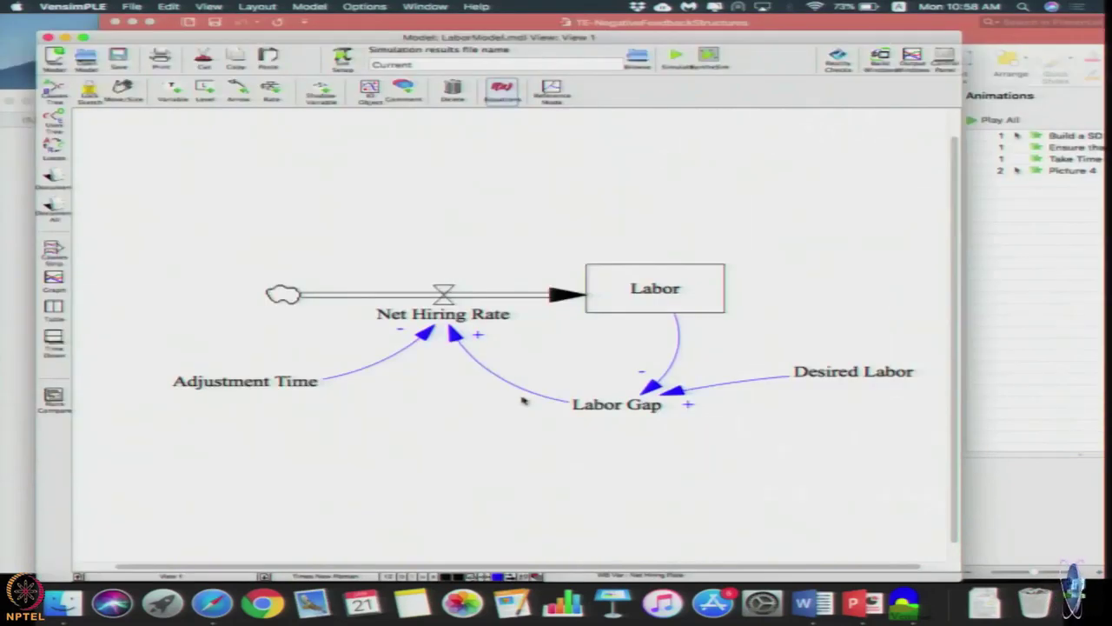
{"action": "left_click", "coordinate": [626, 406]}
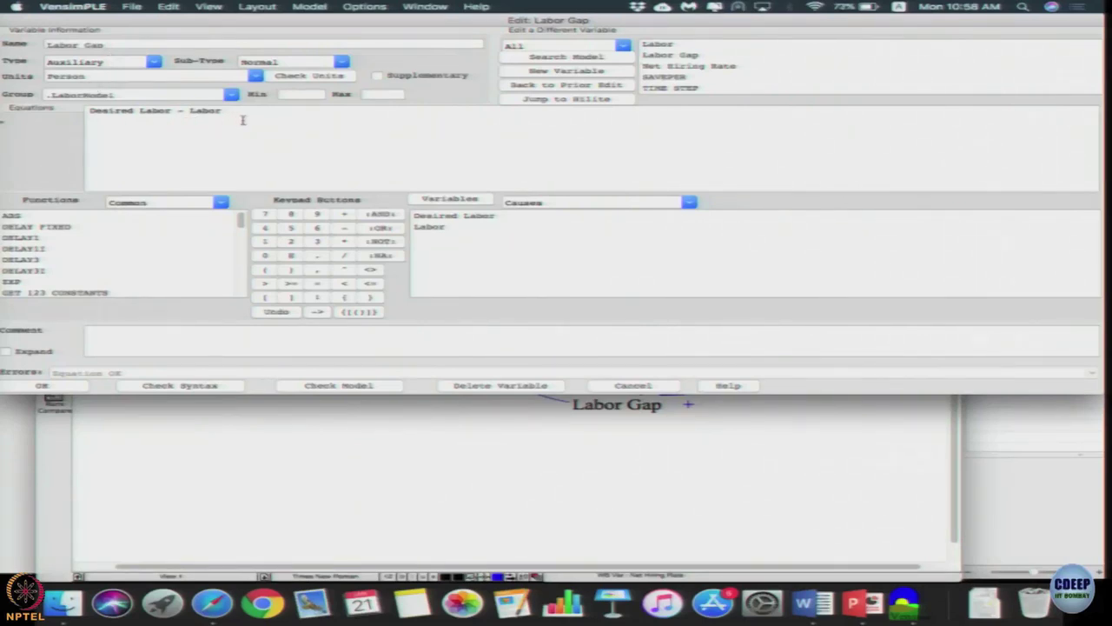
{"action": "left_click", "coordinate": [63, 391]}
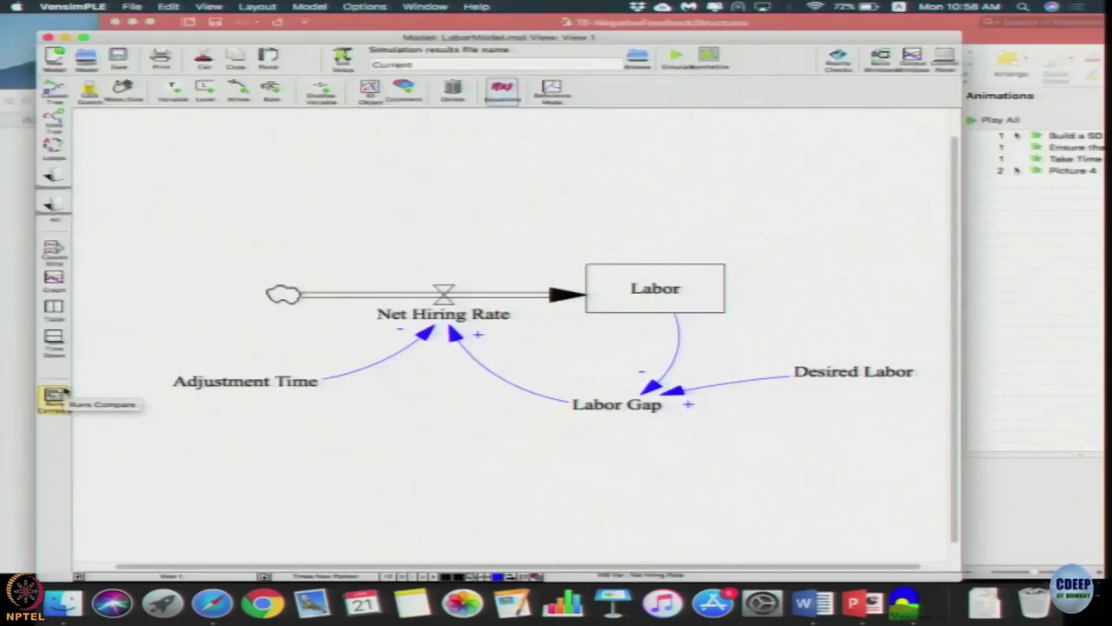
{"action": "left_click", "coordinate": [250, 382]}
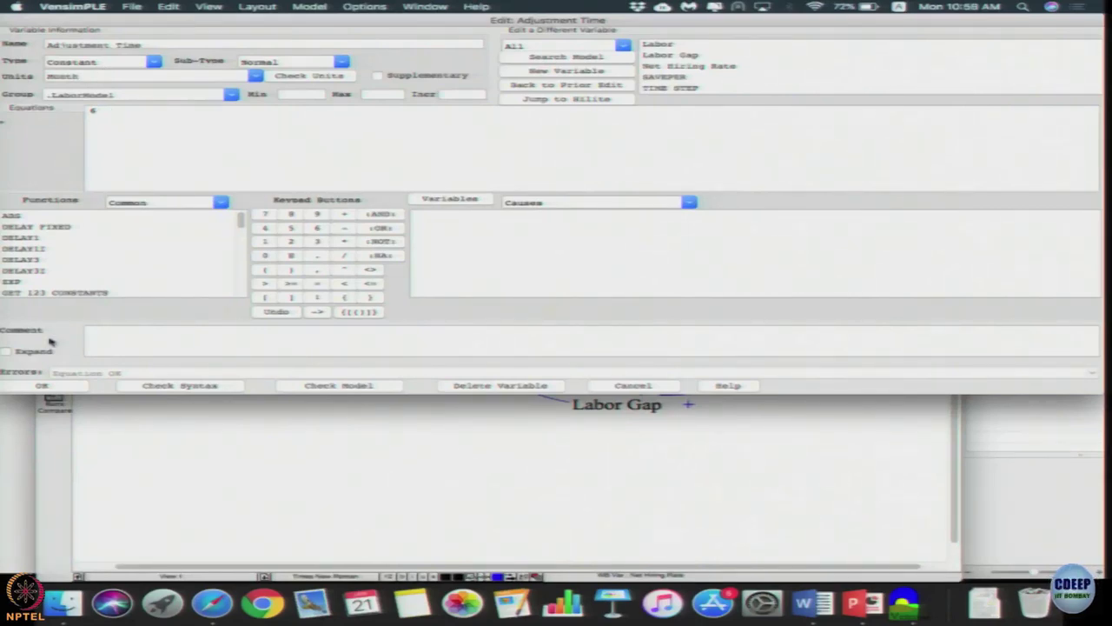
{"action": "left_click", "coordinate": [62, 388]}
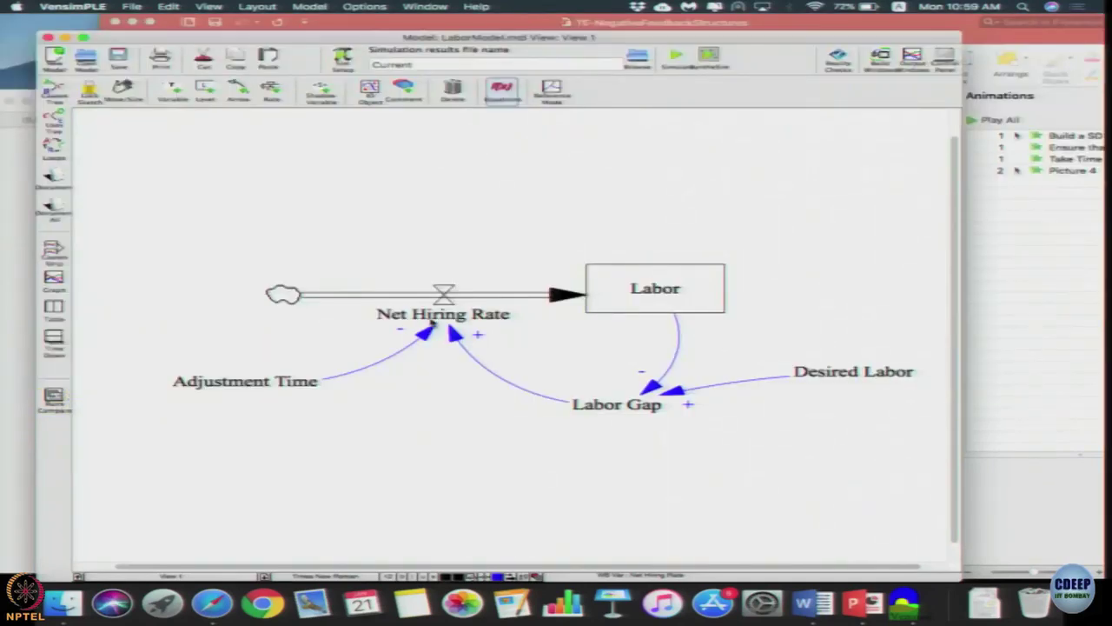
{"action": "left_click", "coordinate": [432, 321]}
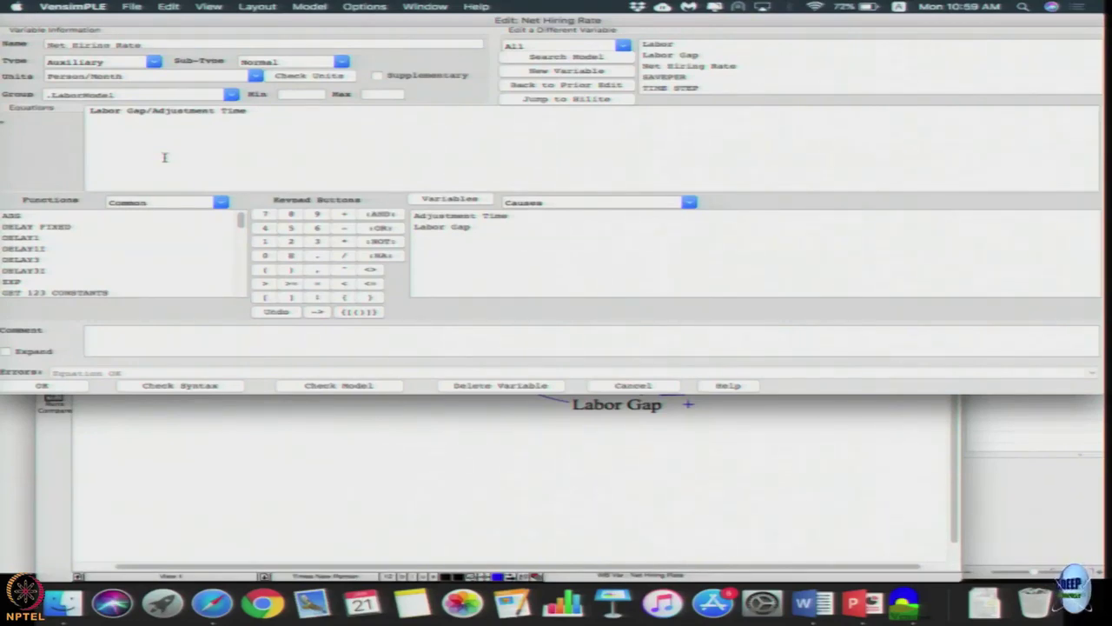
{"action": "left_click", "coordinate": [39, 388]}
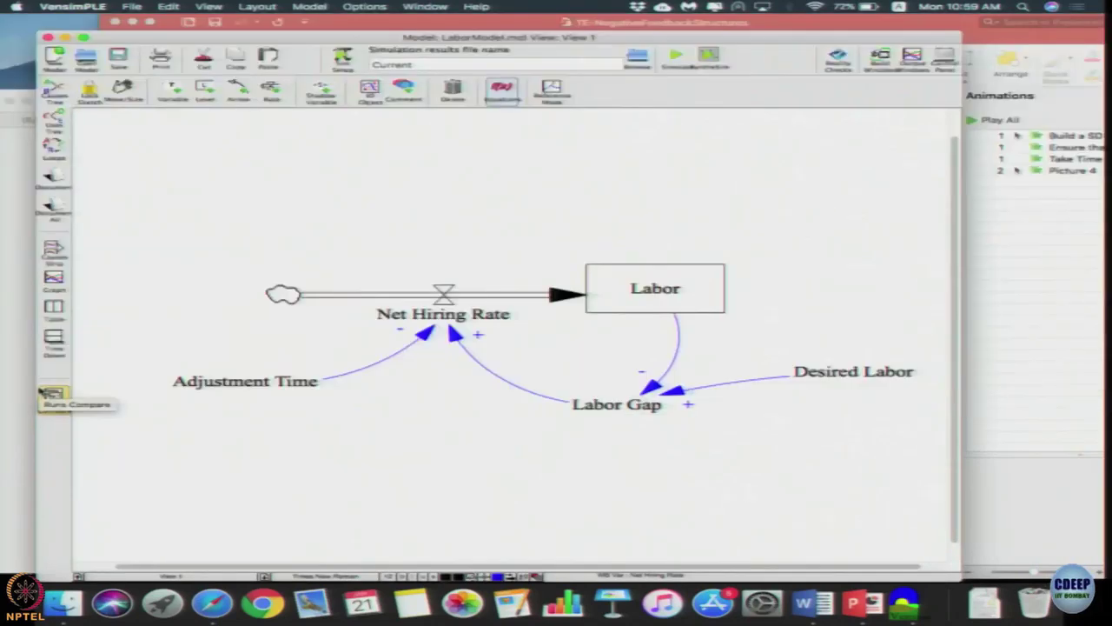
- Run the model check on the labor model and dismiss its result
{"action": "left_click", "coordinate": [309, 7]}
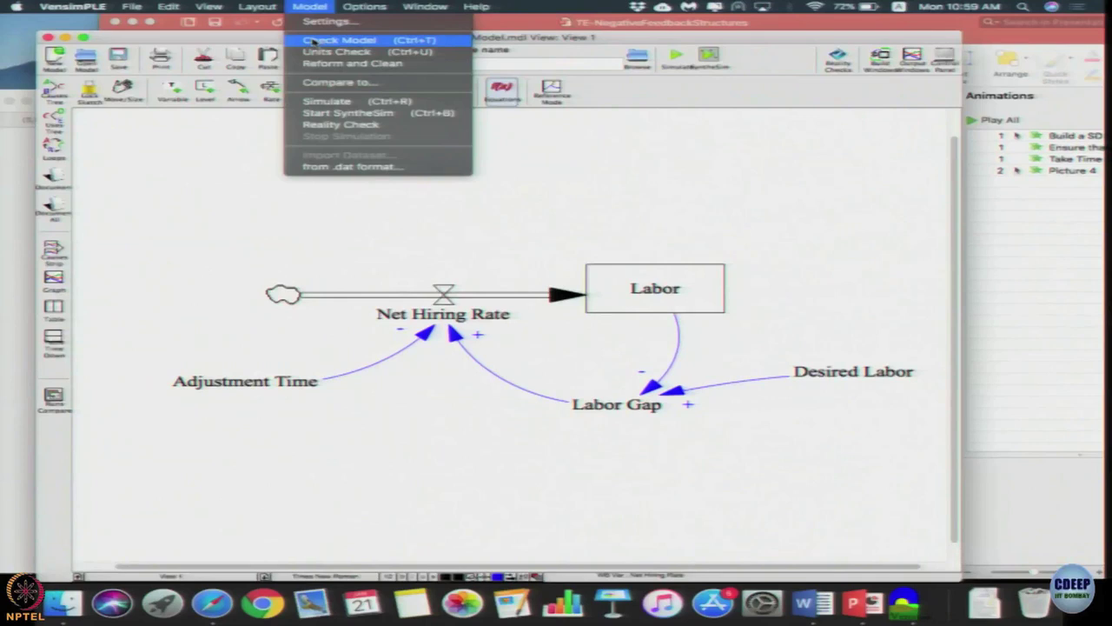
{"action": "left_click", "coordinate": [313, 41]}
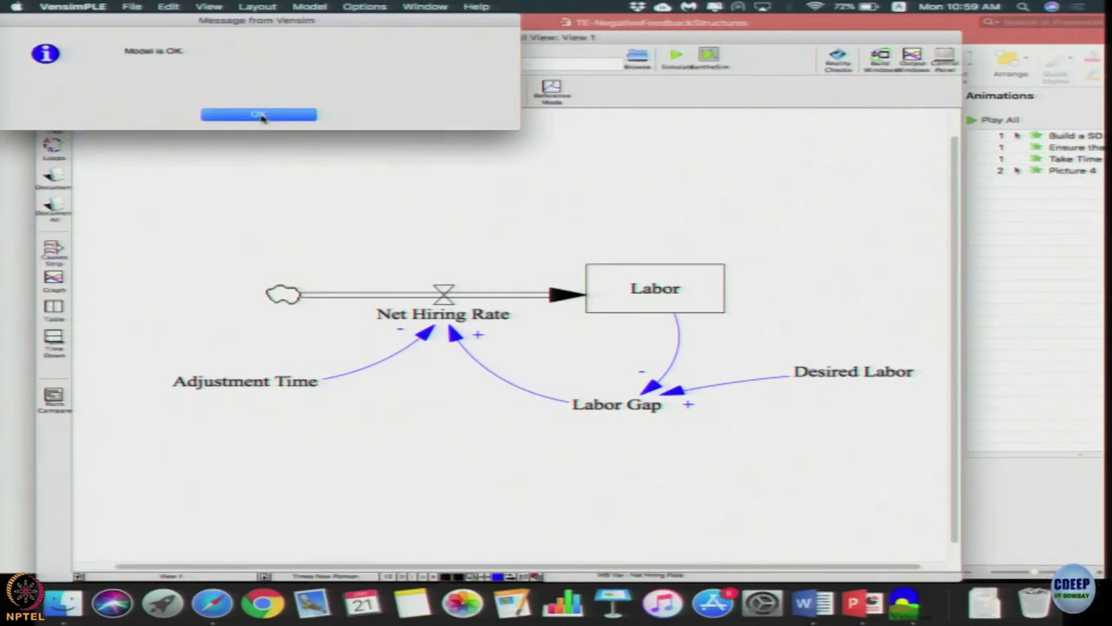
{"action": "left_click", "coordinate": [260, 114]}
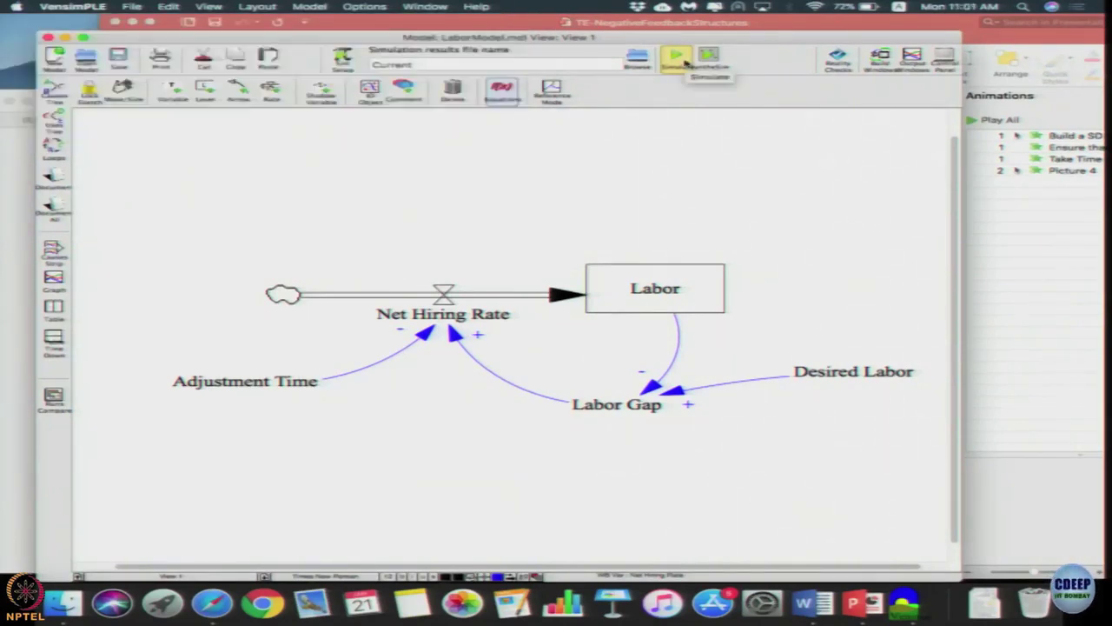
- Simulate the model, overwriting the Current dataset, and graph the Labor stock
{"action": "left_click", "coordinate": [676, 59]}
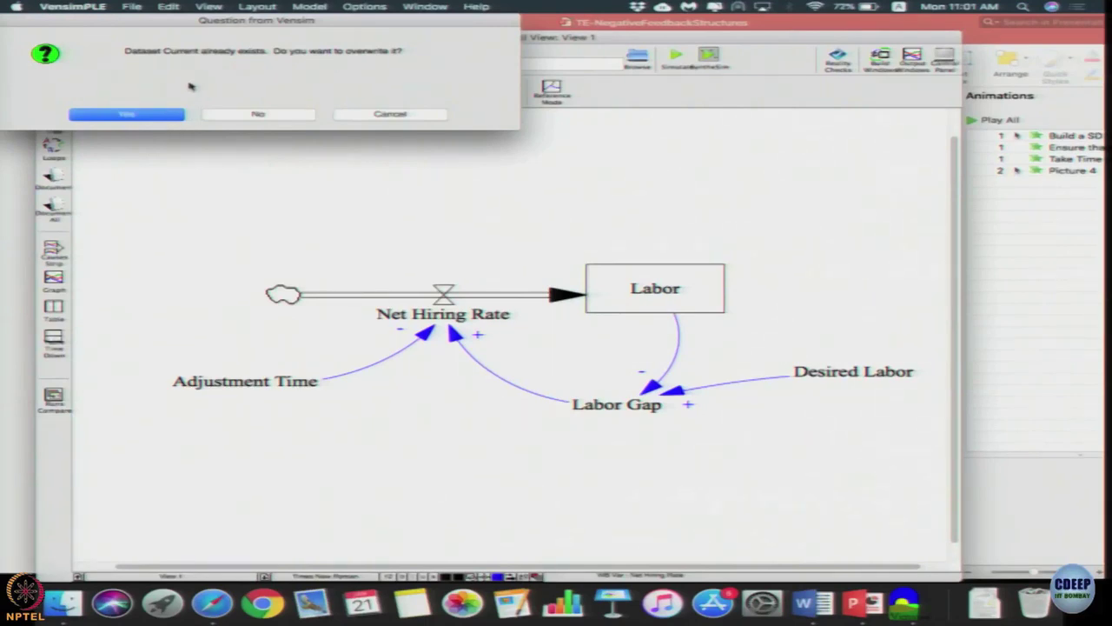
{"action": "left_click", "coordinate": [135, 116]}
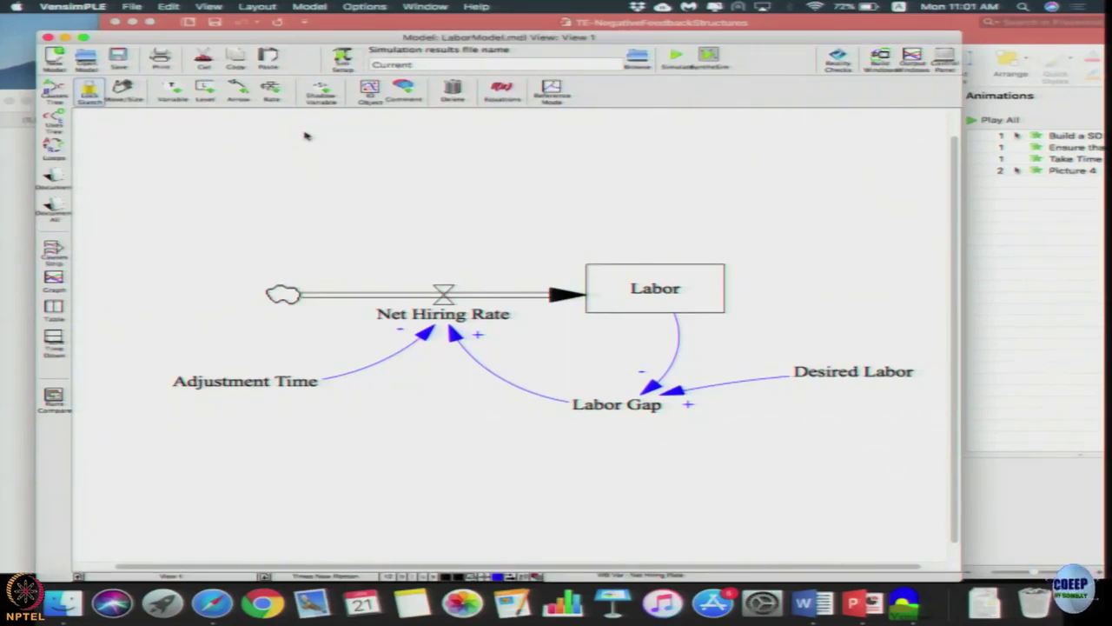
{"action": "left_click", "coordinate": [645, 298]}
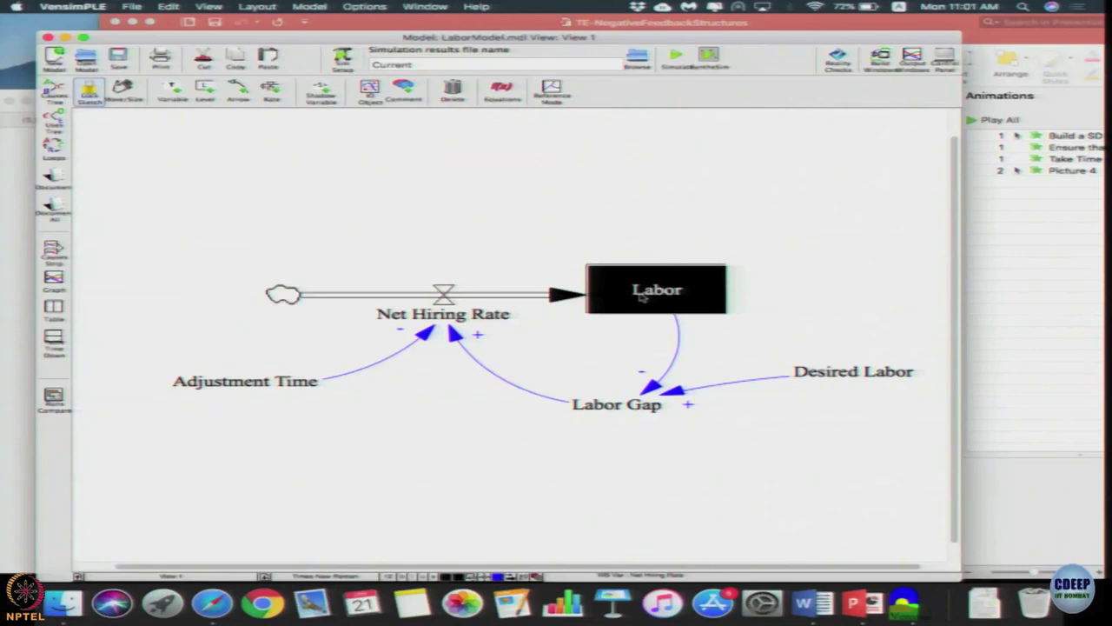
{"action": "left_click", "coordinate": [462, 214]}
{"action": "left_click", "coordinate": [686, 286]}
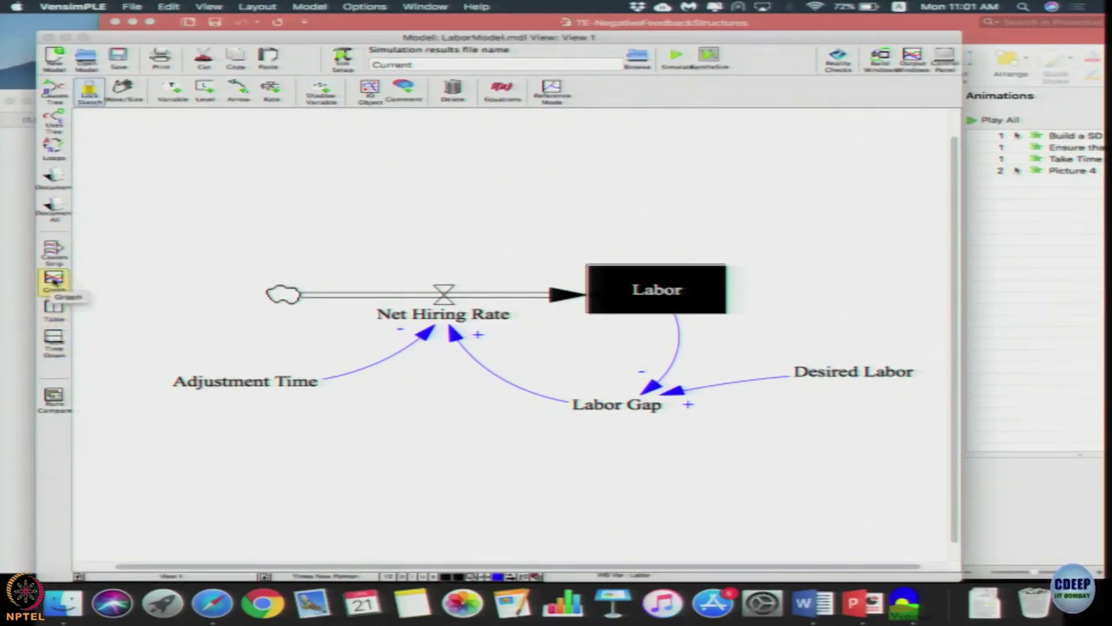
{"action": "left_click", "coordinate": [54, 280]}
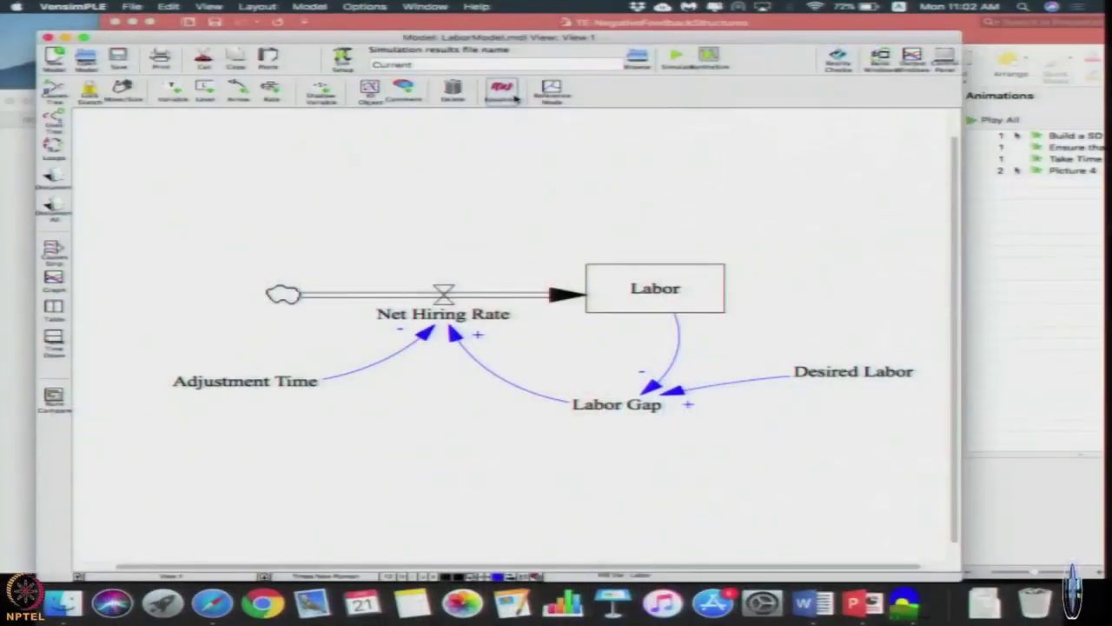
- Set the Desired Labor constant's value to 100 and accept the equation
{"action": "left_click", "coordinate": [840, 375]}
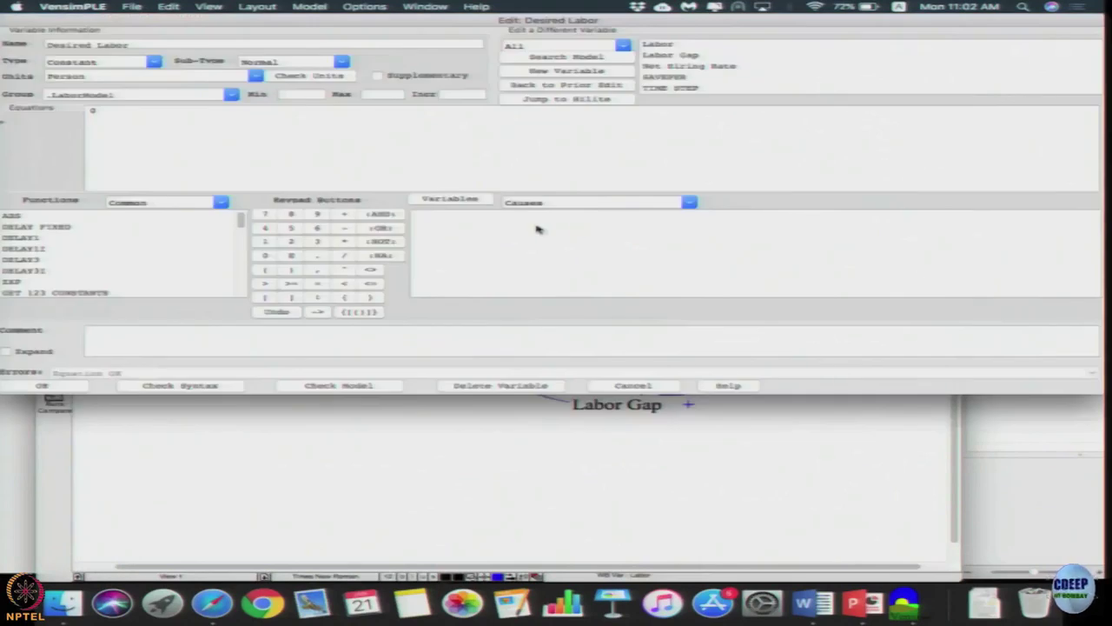
{"action": "left_click", "coordinate": [257, 145]}
{"action": "key", "text": "BackSpace"}
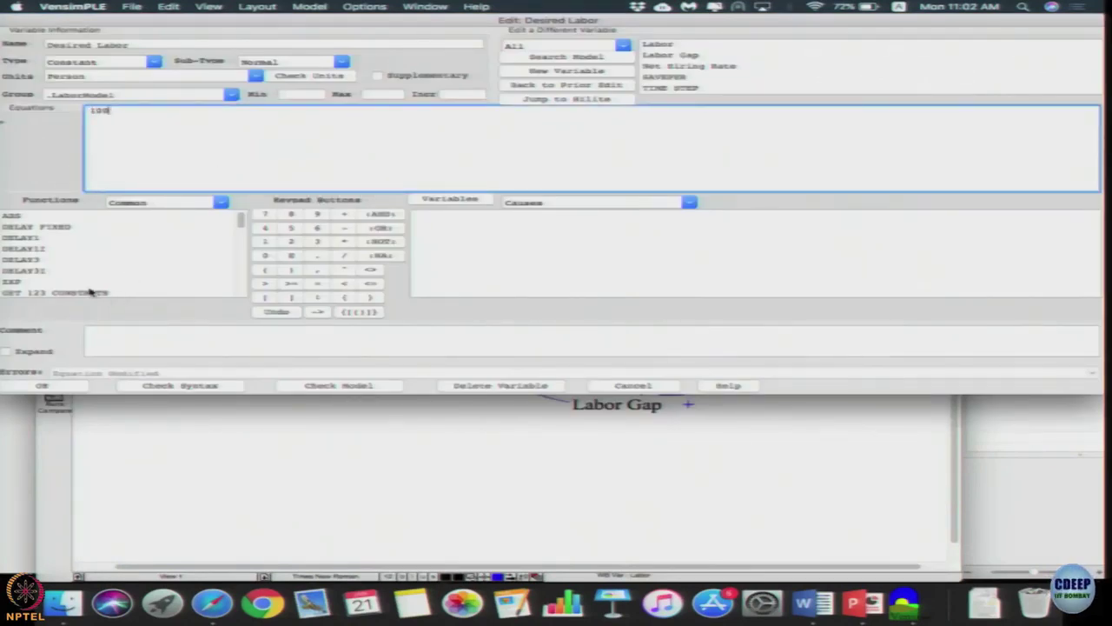
{"action": "left_click", "coordinate": [50, 389]}
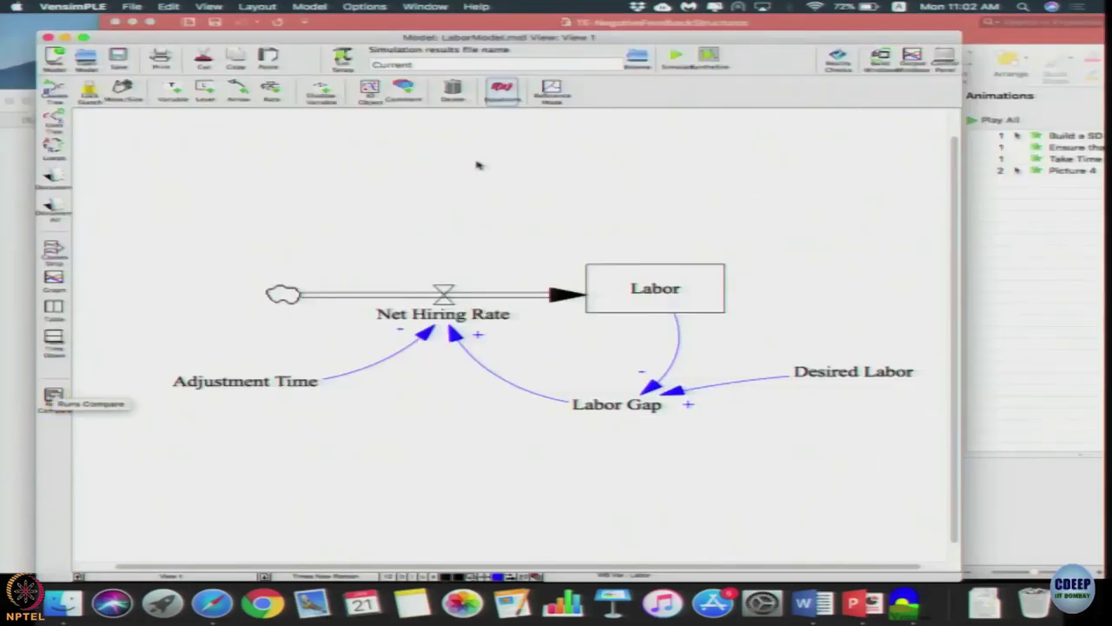
- Rerun the simulation over the Current dataset and graph Labor with the changed Desired Labor value
{"action": "left_click", "coordinate": [672, 66]}
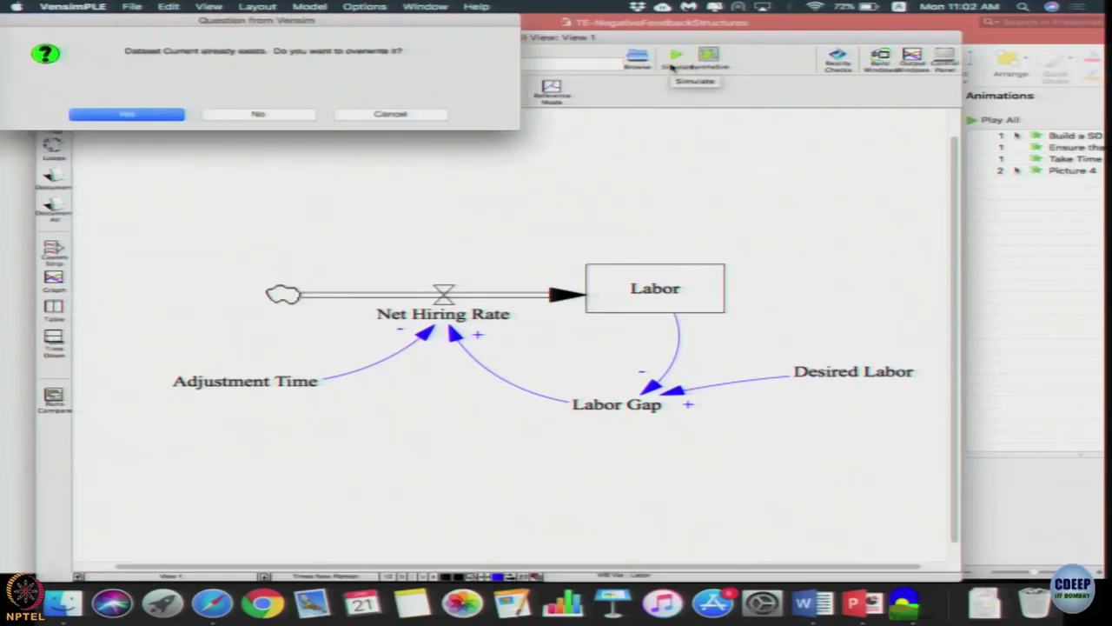
{"action": "left_click", "coordinate": [159, 113]}
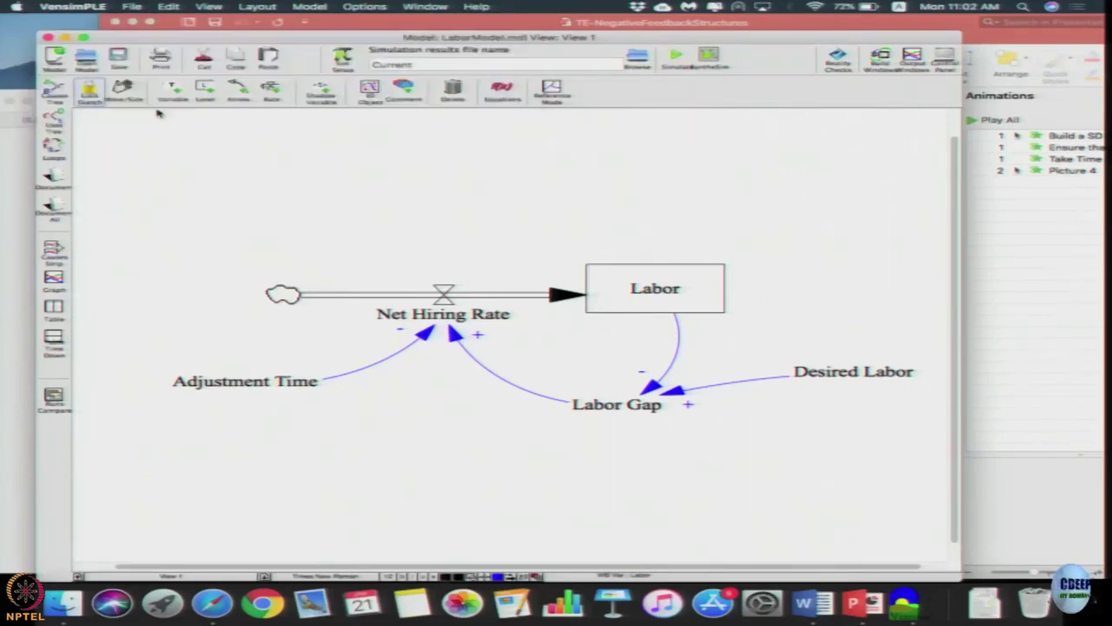
{"action": "left_click", "coordinate": [634, 301]}
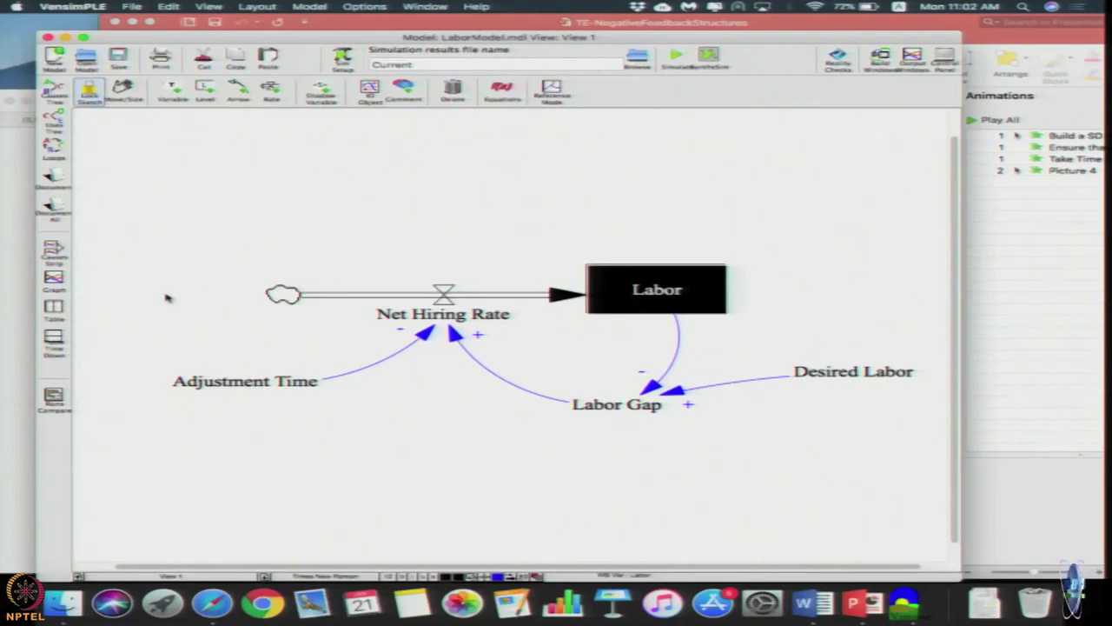
{"action": "left_click", "coordinate": [54, 279]}
- Enlarge the Labor graph, examine it in full screen, and close it
{"action": "left_click_drag", "start_coordinate": [556, 297], "coordinate": [948, 338]}
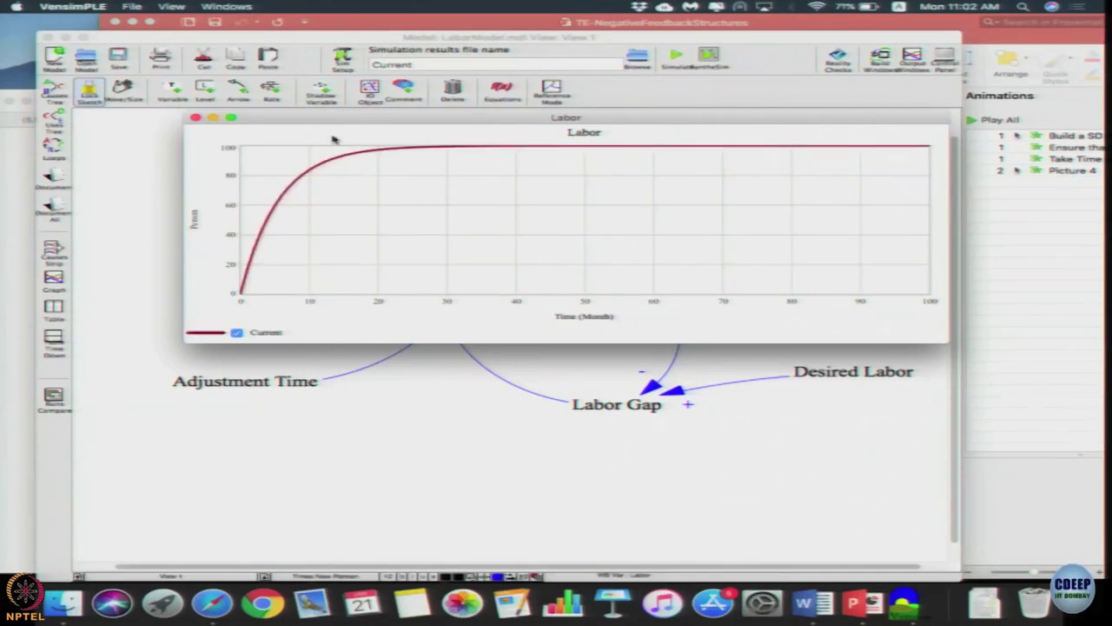
{"action": "left_click", "coordinate": [230, 117]}
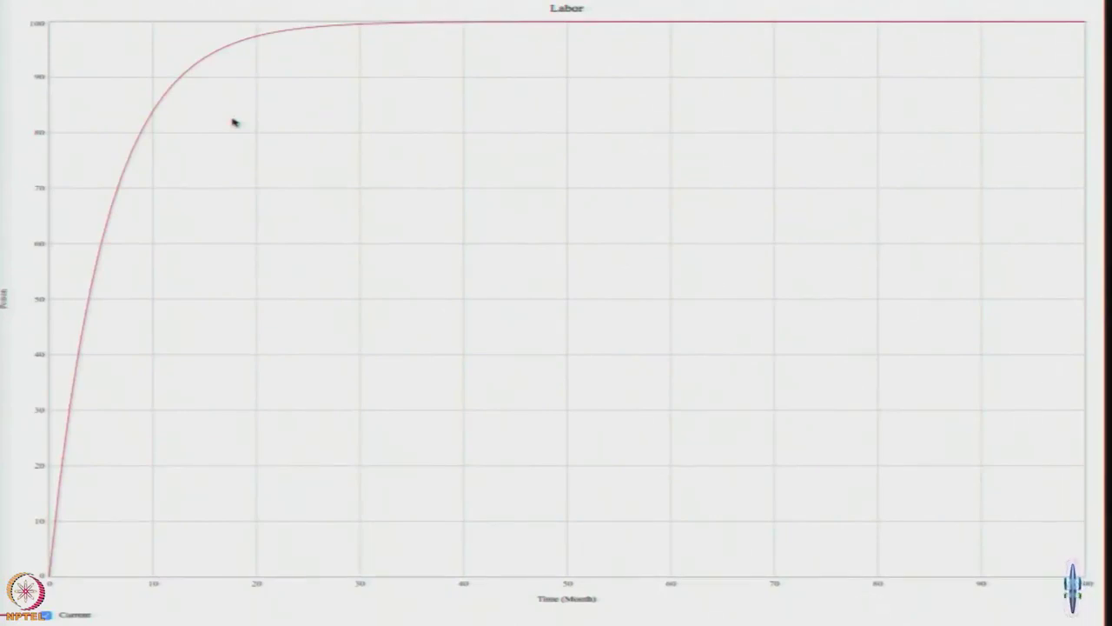
{"action": "key", "text": "Escape"}
{"action": "left_click", "coordinate": [197, 118]}
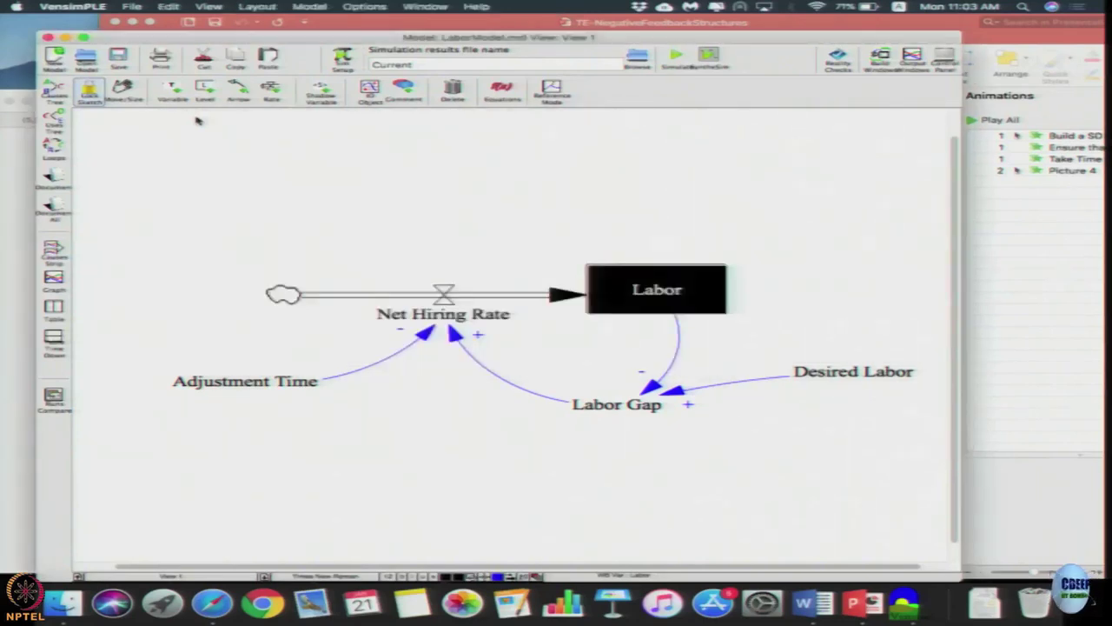
- Set the model's final time to 30 in the time bounds settings
{"action": "left_click", "coordinate": [317, 7]}
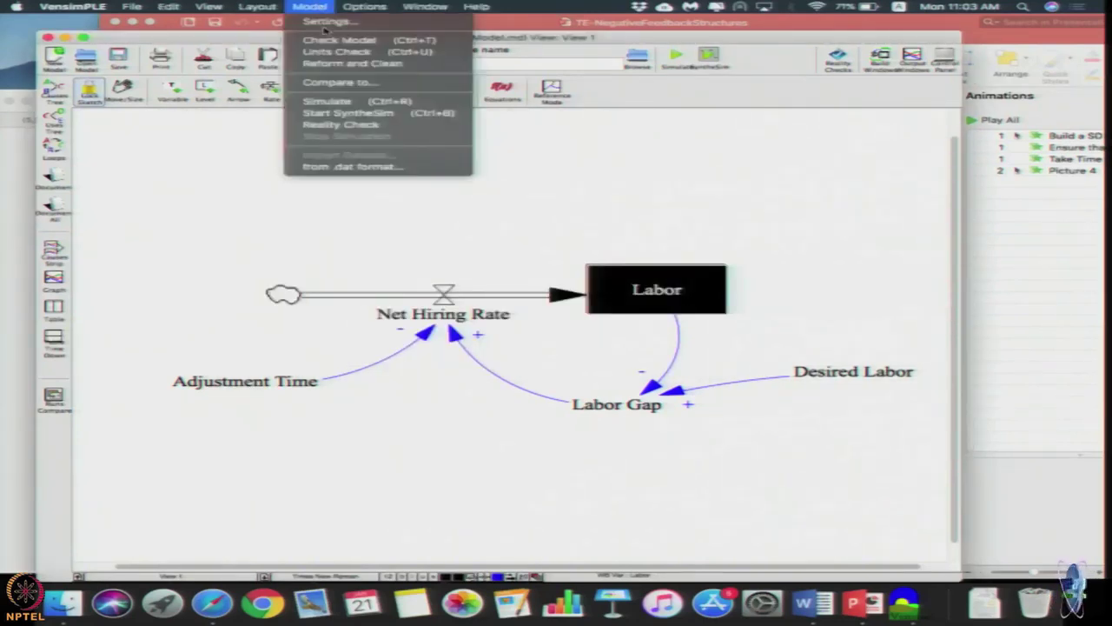
{"action": "left_click", "coordinate": [323, 21]}
{"action": "left_click", "coordinate": [221, 119]}
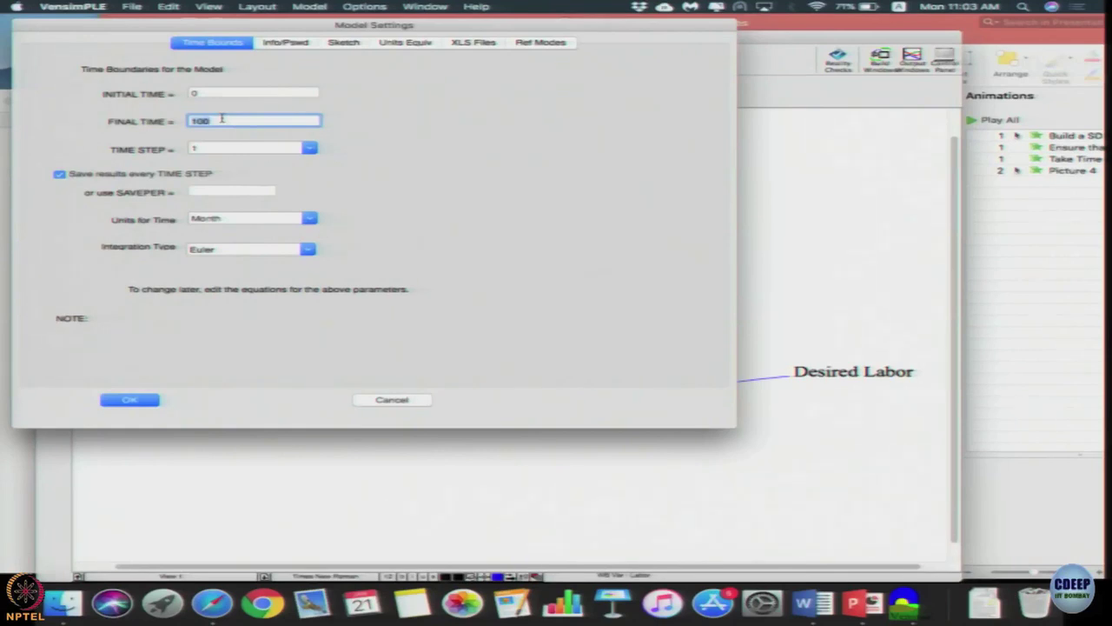
{"action": "type", "text": "30"}
{"action": "left_click", "coordinate": [129, 400]}
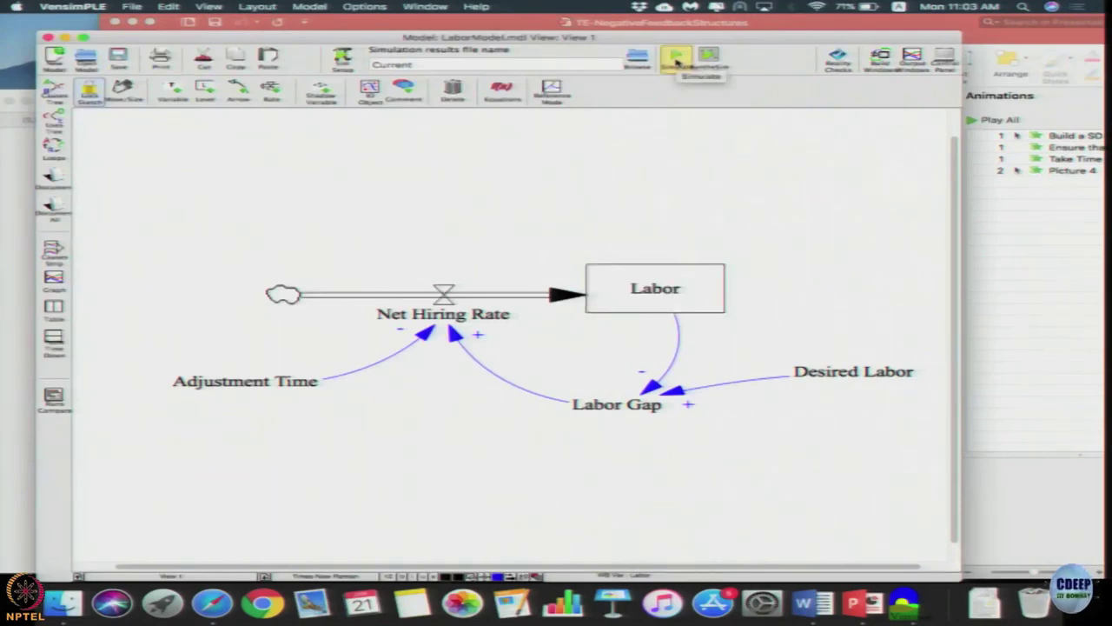
- Simulate again over the Current dataset and display Labor's graph in a window enlarged across most of the screen
{"action": "left_click", "coordinate": [676, 59]}
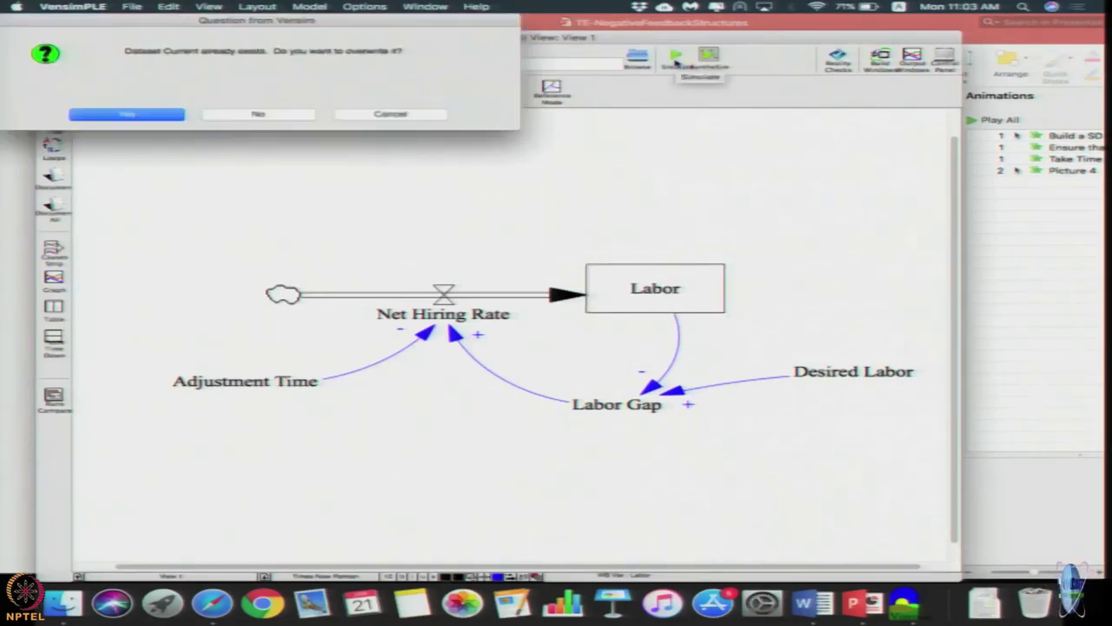
{"action": "left_click", "coordinate": [132, 118]}
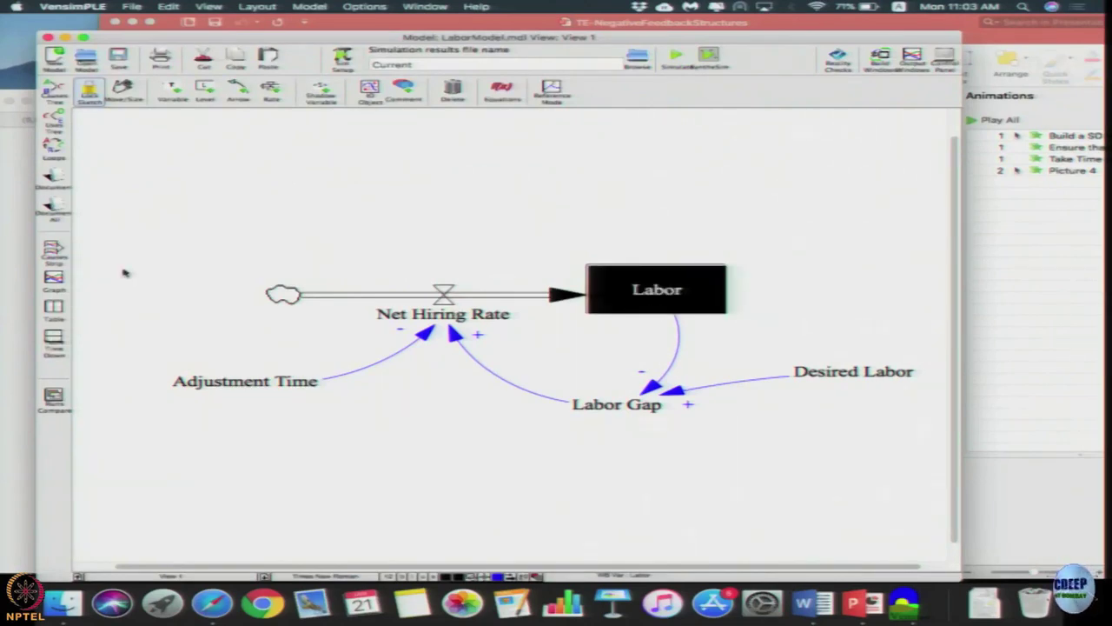
{"action": "left_click", "coordinate": [55, 282]}
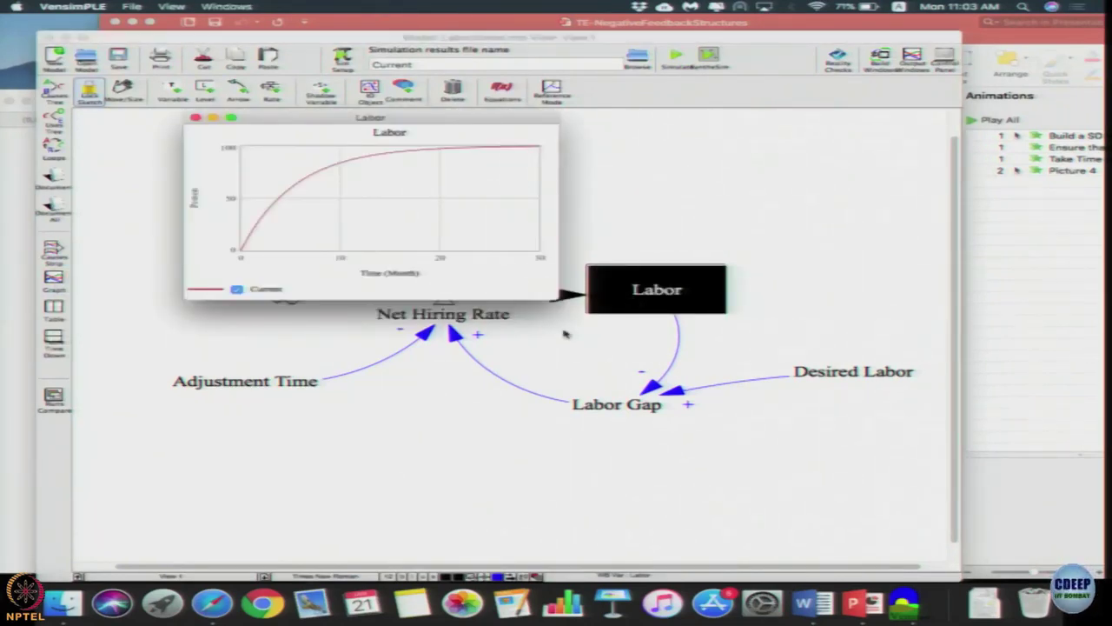
{"action": "left_click_drag", "start_coordinate": [549, 298], "coordinate": [893, 486]}
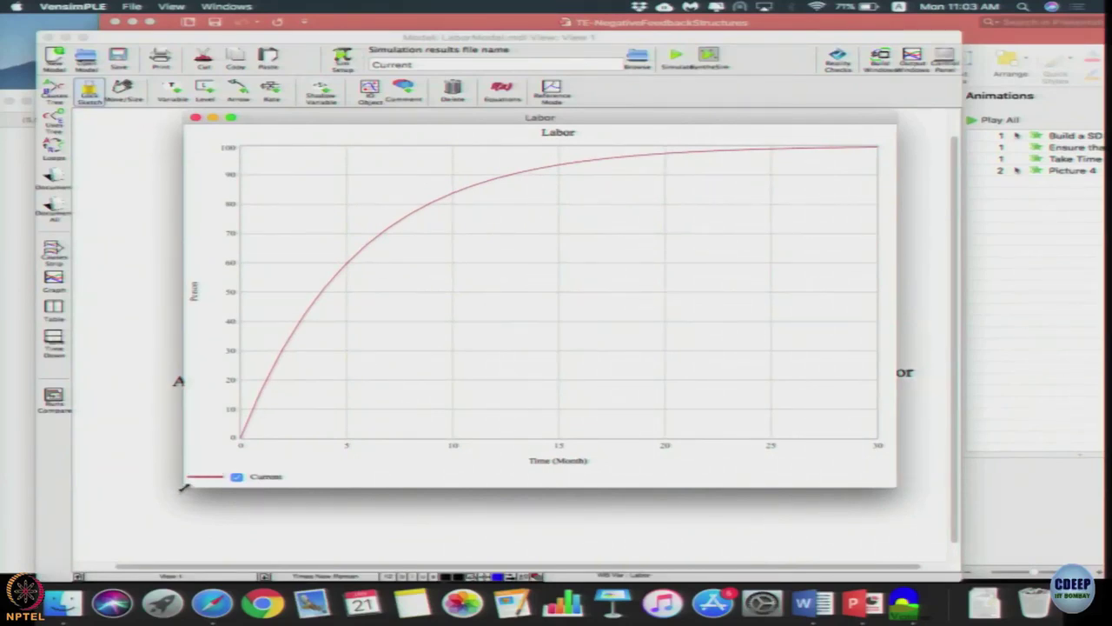
{"action": "left_click_drag", "start_coordinate": [183, 488], "coordinate": [3, 578]}
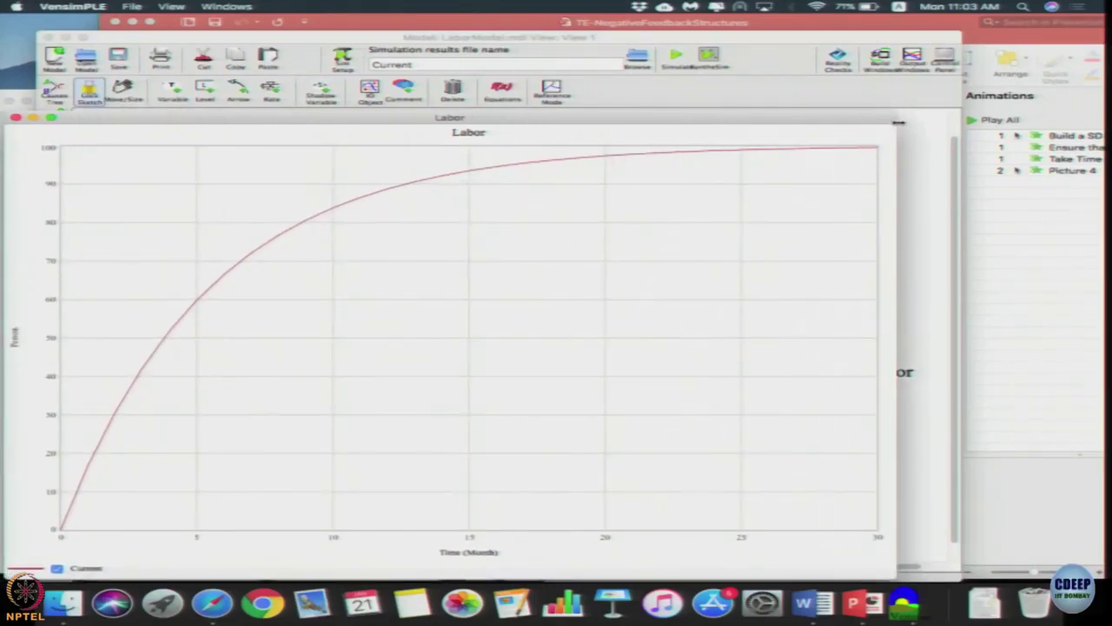
- Enlarge the Labor graph to fill the screen and examine the 30-month curve in full screen
{"action": "left_click_drag", "start_coordinate": [896, 117], "coordinate": [1103, 14]}
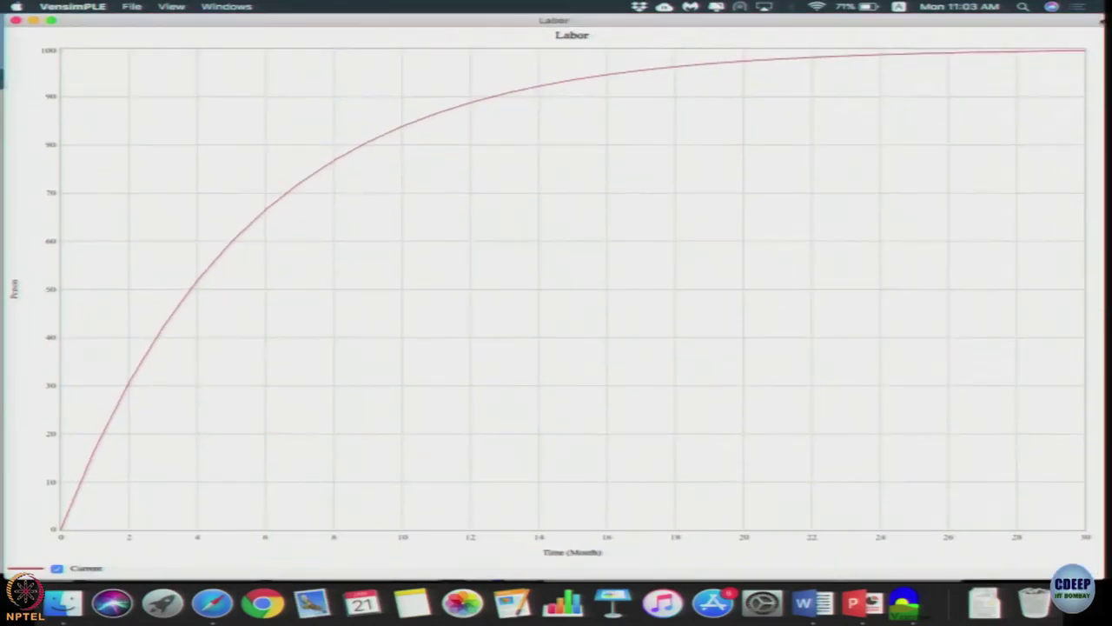
{"action": "left_click", "coordinate": [52, 20]}
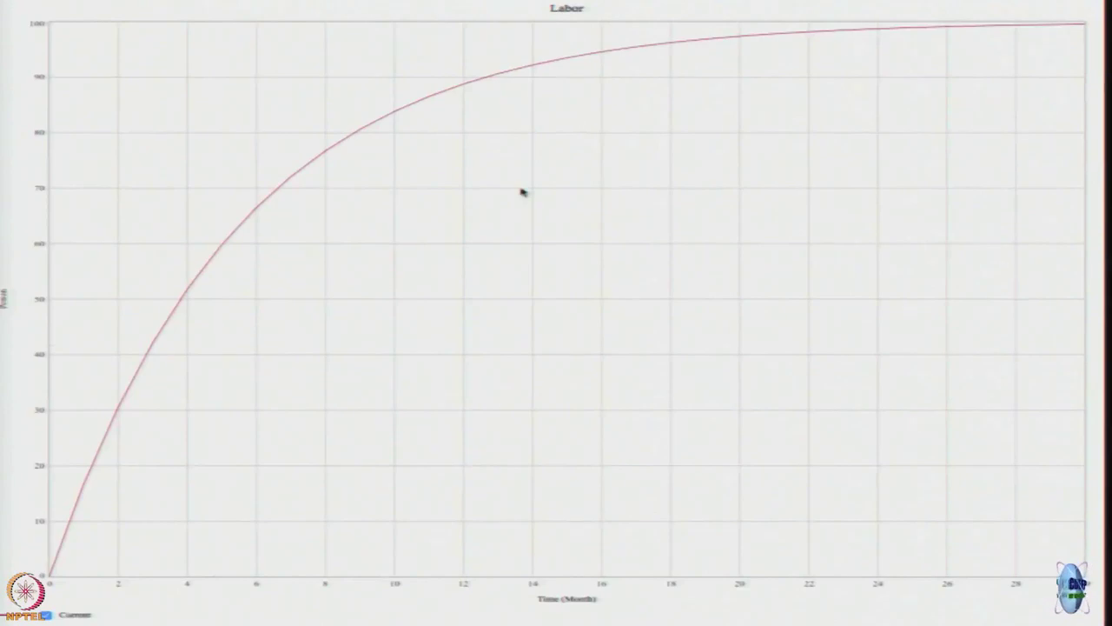
{"action": "mouse_move", "coordinate": [475, 4]}
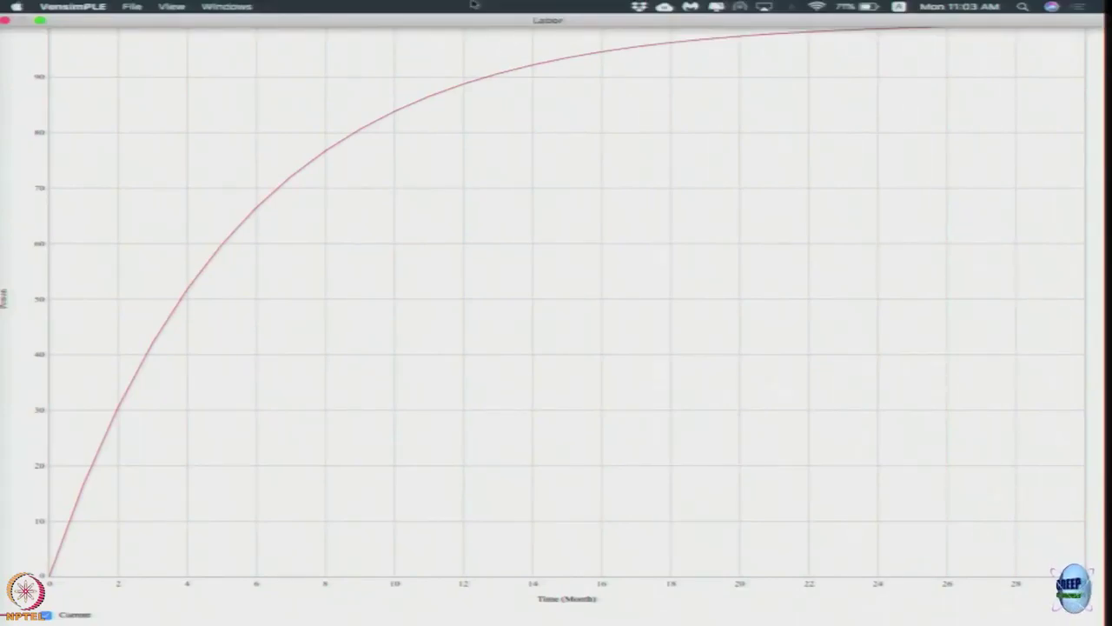
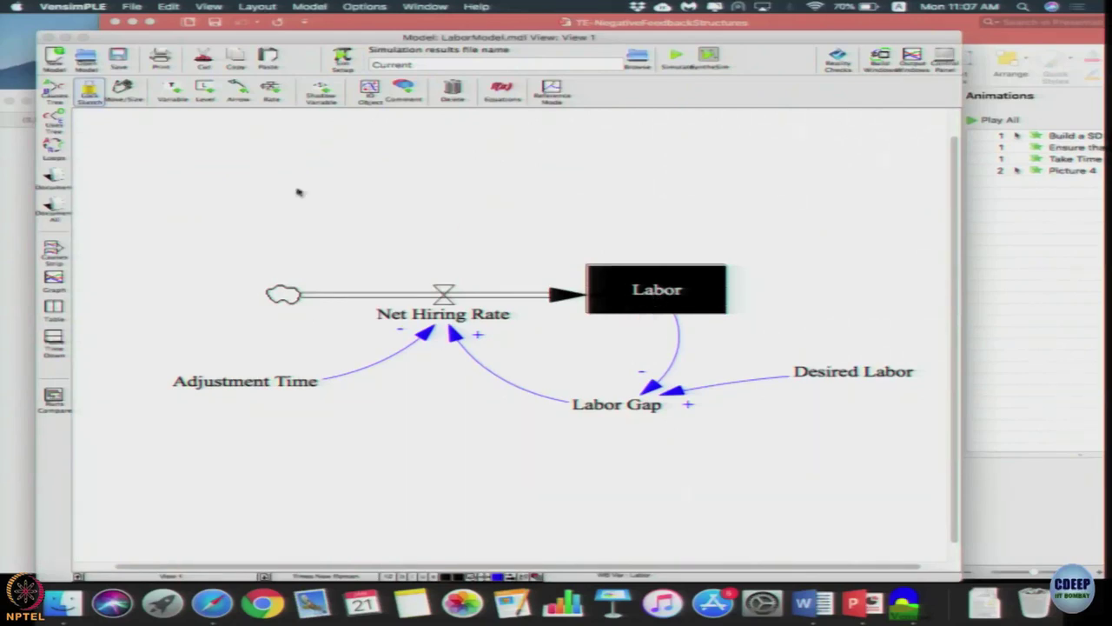
- Display Labor's causes strip graph enlarged, inspect the start of the Net Hiring Rate curve, and close the graph
{"action": "left_click", "coordinate": [59, 254]}
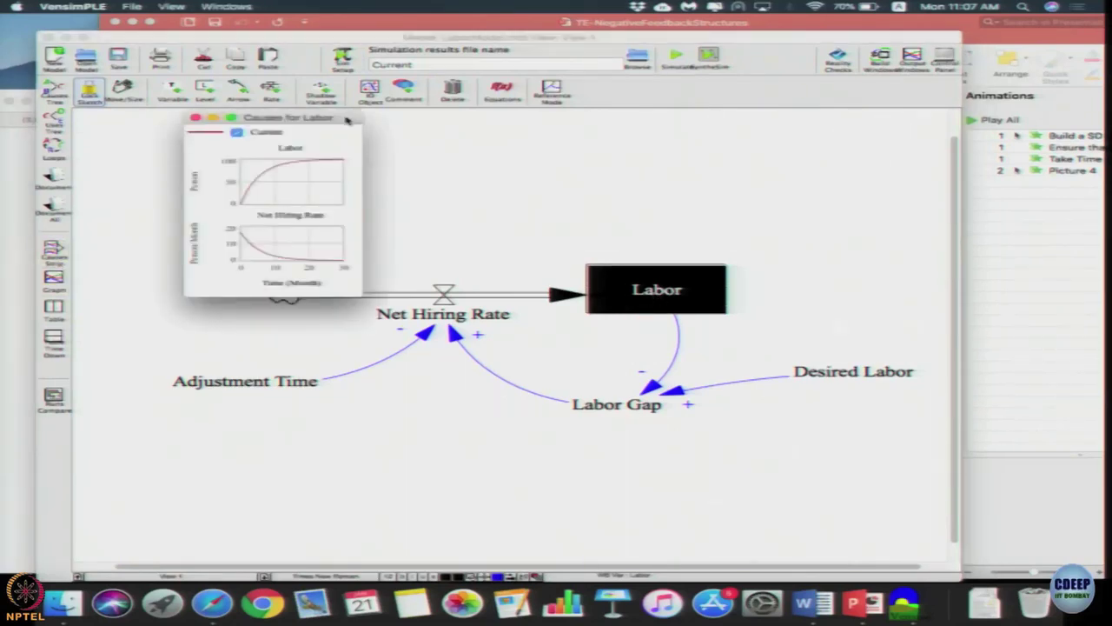
{"action": "double_click", "coordinate": [343, 118]}
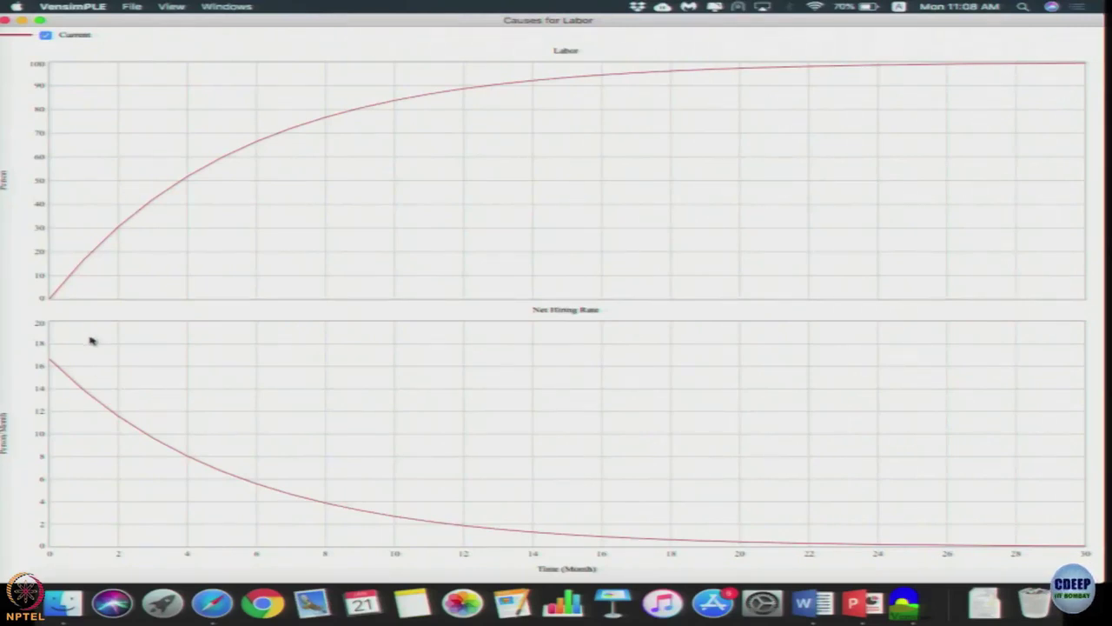
{"action": "left_click", "coordinate": [53, 362]}
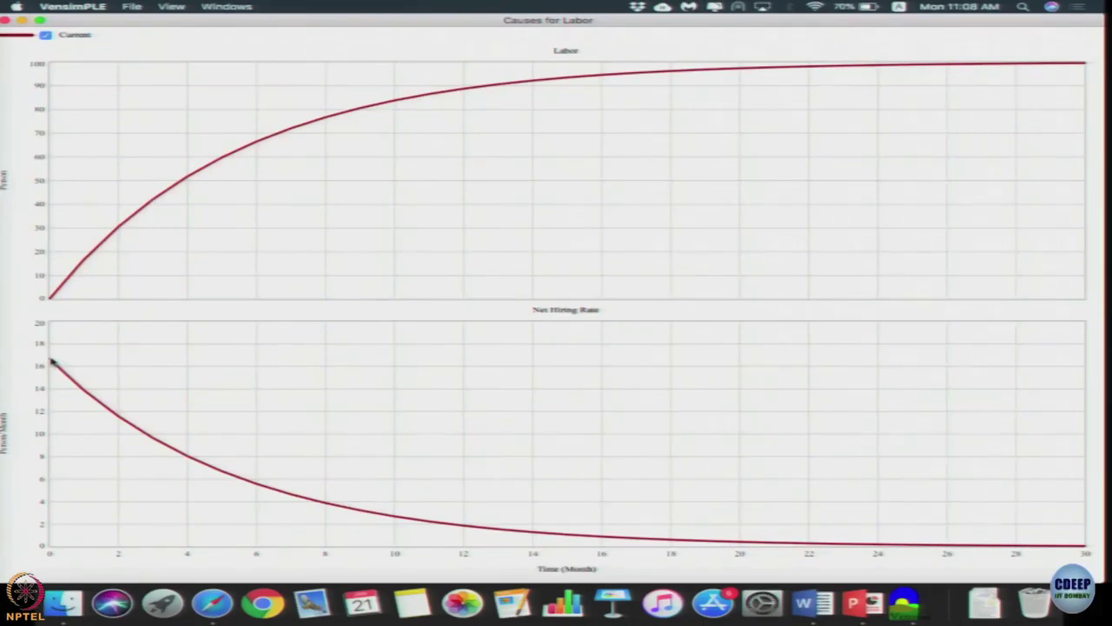
{"action": "left_click", "coordinate": [66, 371]}
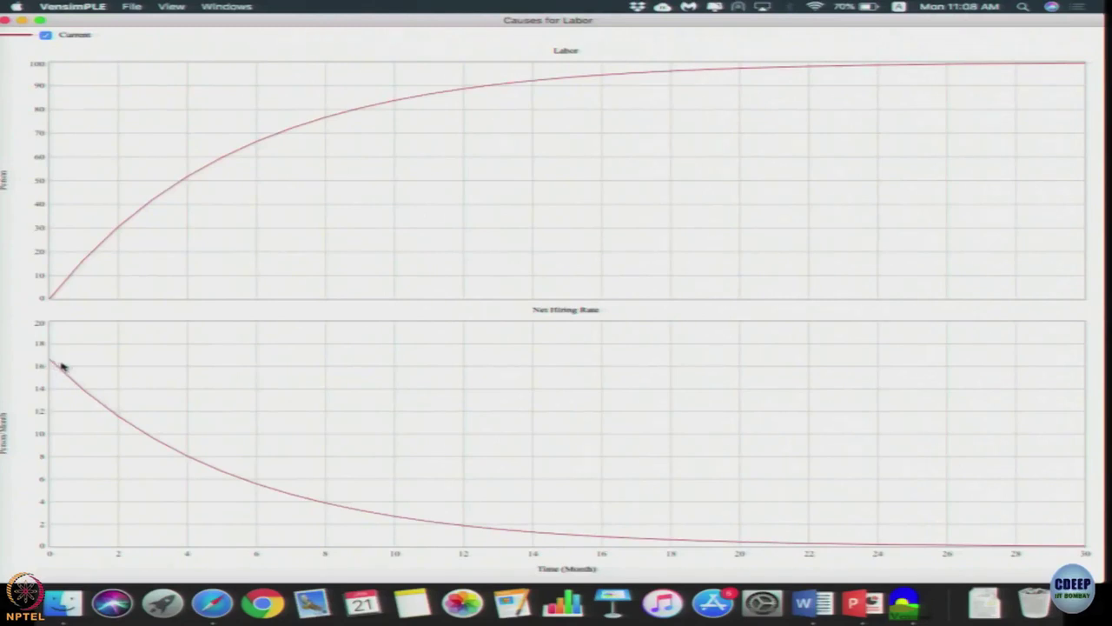
{"action": "left_click", "coordinate": [55, 364]}
{"action": "left_click", "coordinate": [56, 365]}
{"action": "left_click", "coordinate": [52, 364]}
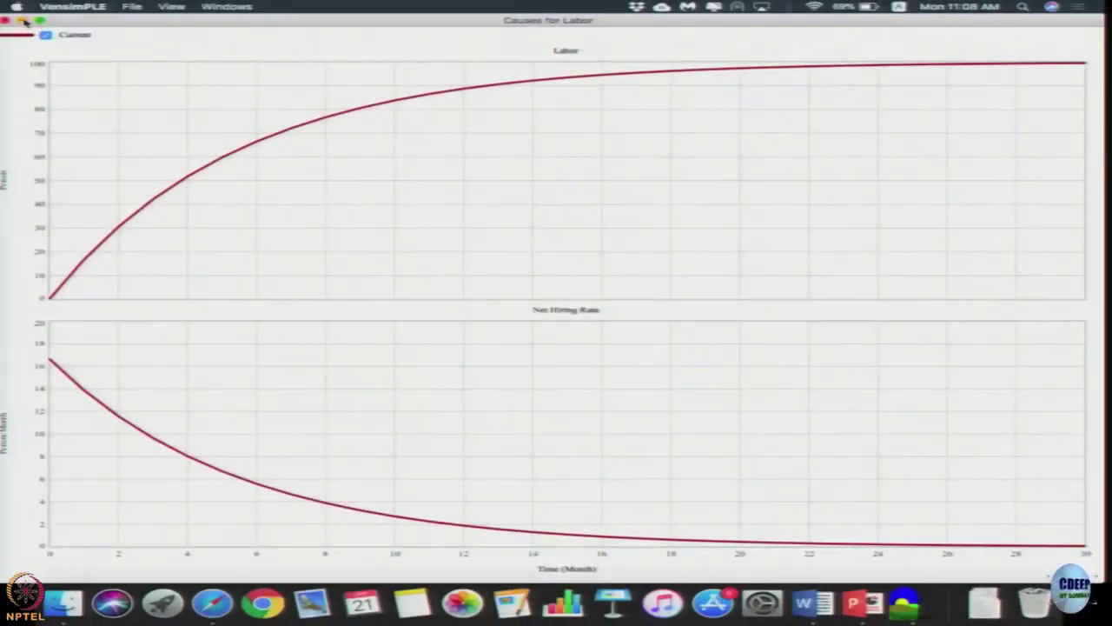
{"action": "left_click", "coordinate": [8, 20]}
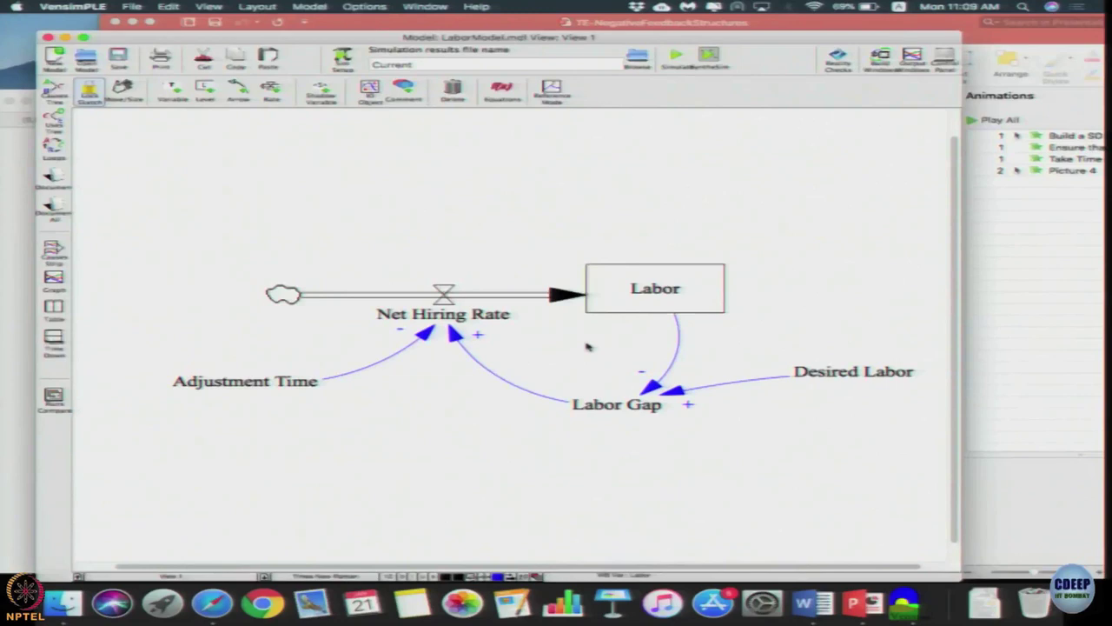
- Show Labor's values in a time-down table, in a narrowed window placed over the right part of the diagram
{"action": "left_click", "coordinate": [639, 305]}
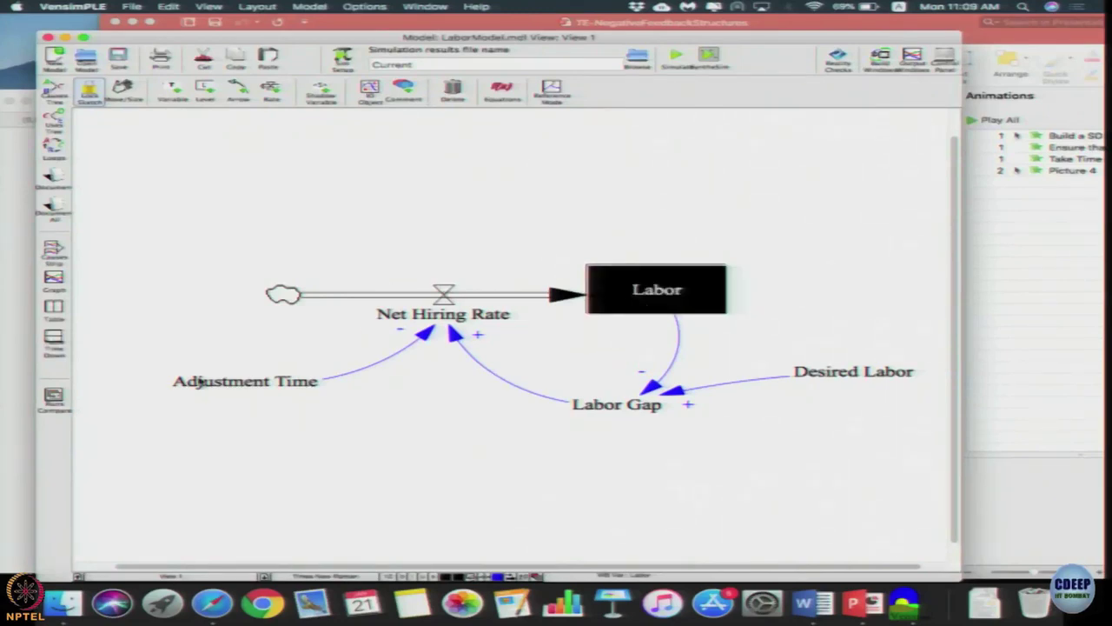
{"action": "left_click", "coordinate": [53, 341]}
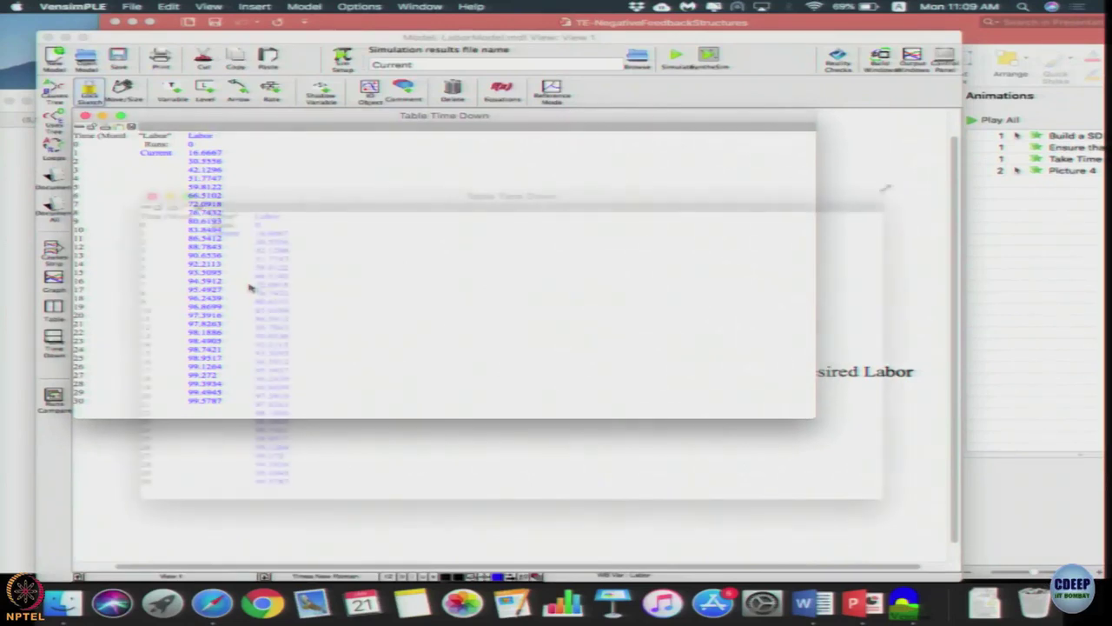
{"action": "left_click_drag", "start_coordinate": [576, 278], "coordinate": [582, 191]}
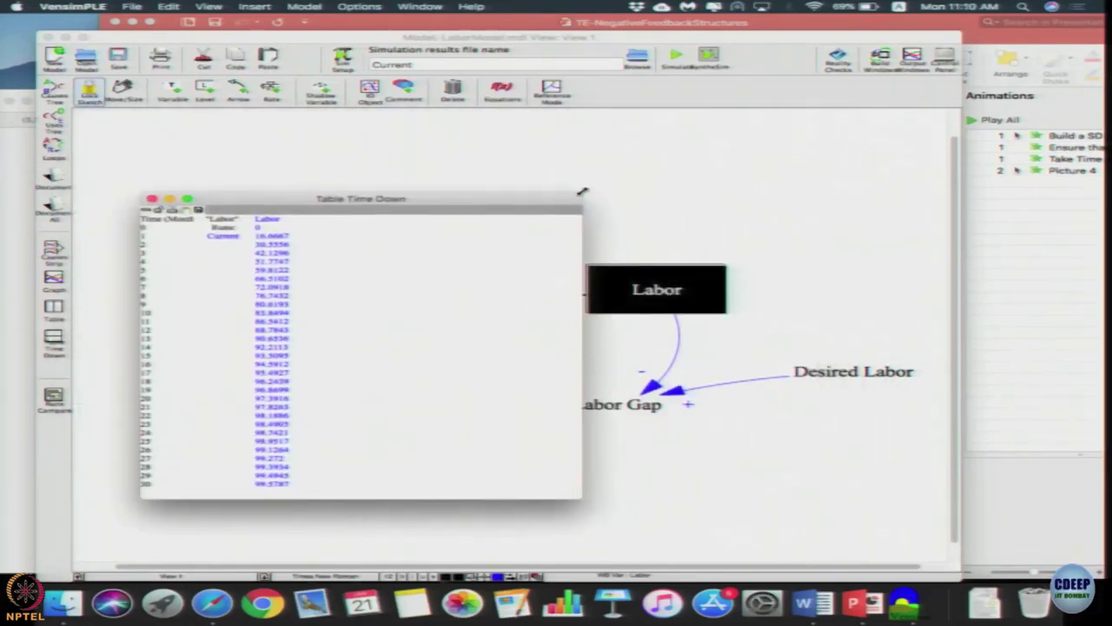
{"action": "left_click_drag", "start_coordinate": [464, 212], "coordinate": [435, 220]}
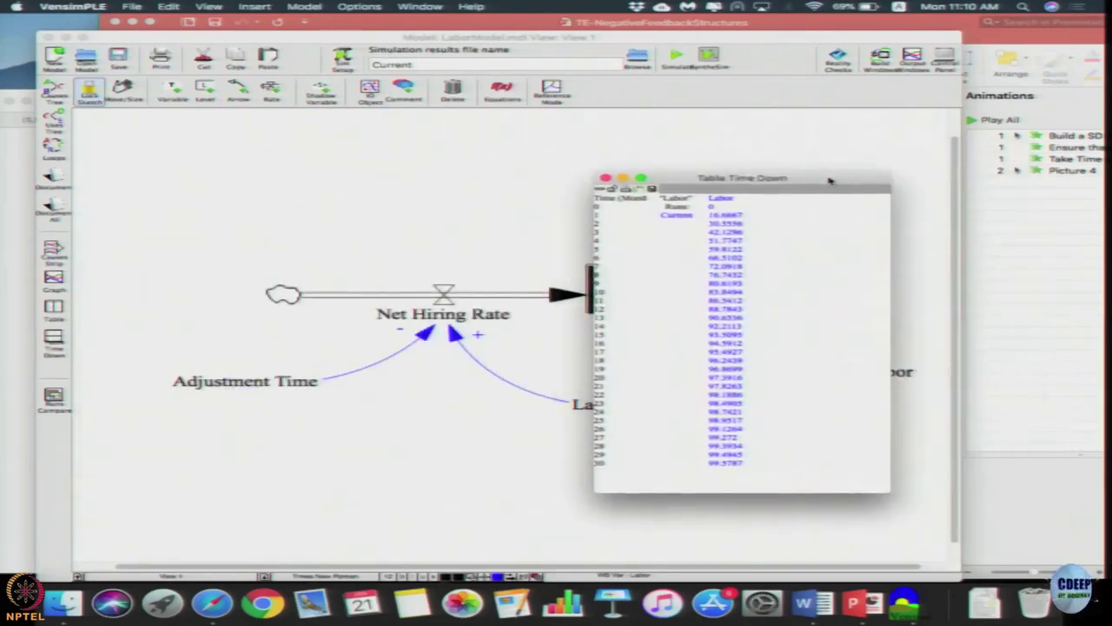
{"action": "left_click_drag", "start_coordinate": [830, 181], "coordinate": [862, 200]}
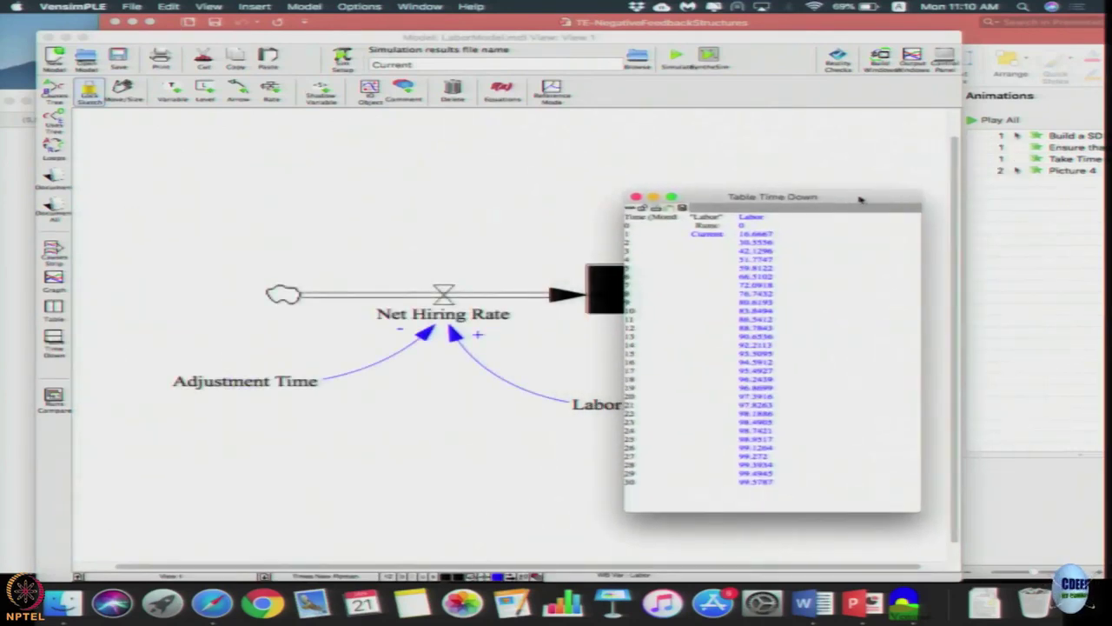
- Add Net Hiring Rate to the time-down table for comparison with Labor, then close the table
{"action": "left_click", "coordinate": [339, 433]}
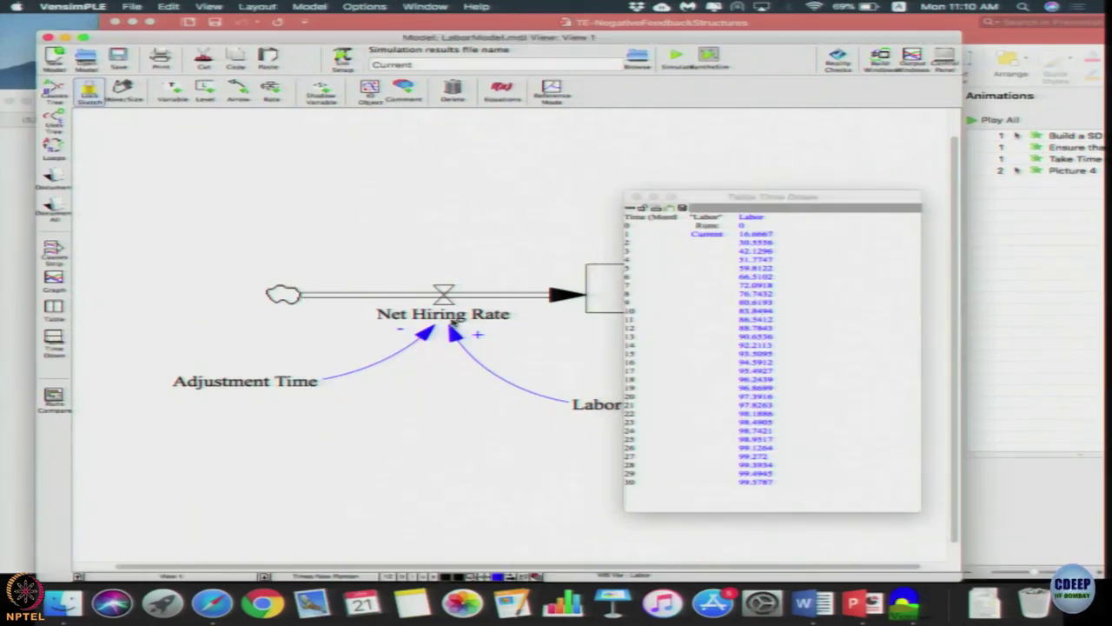
{"action": "left_click", "coordinate": [453, 320]}
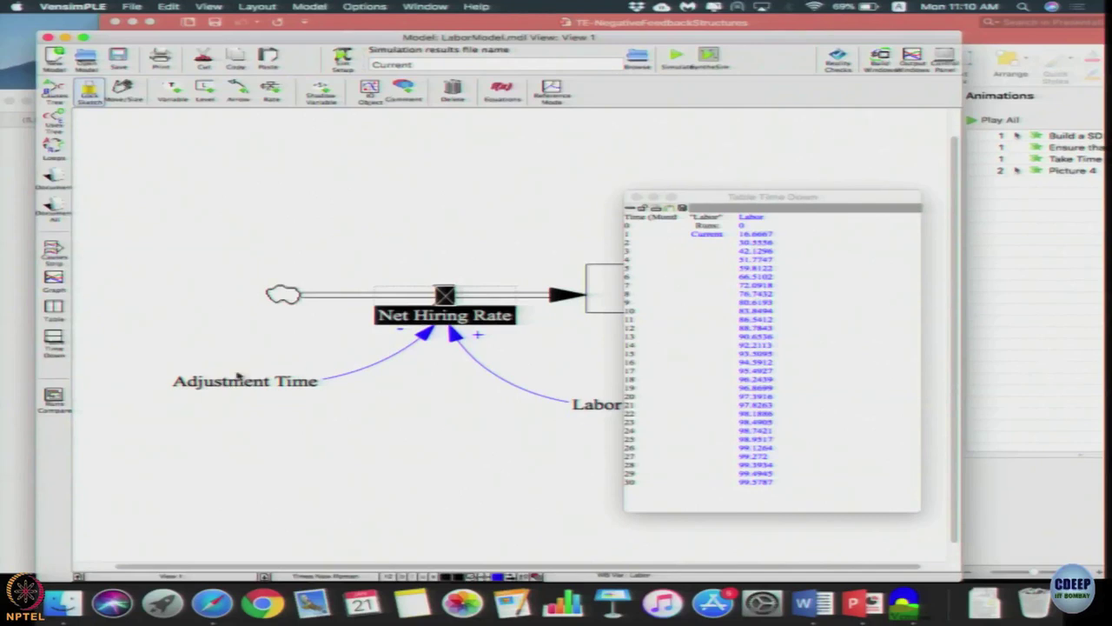
{"action": "left_click", "coordinate": [55, 341]}
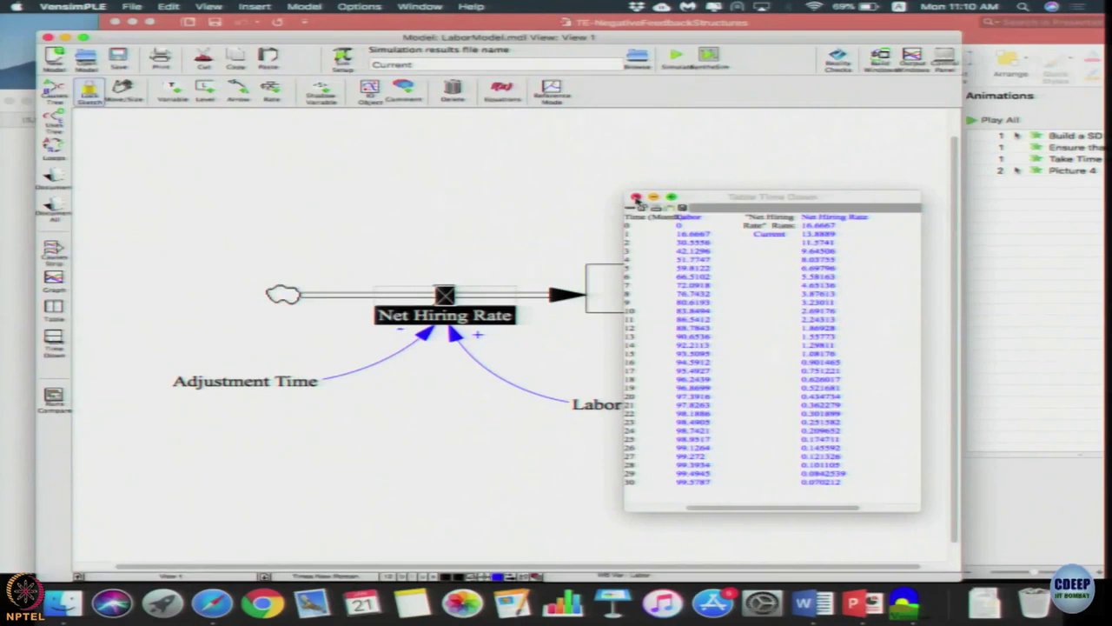
{"action": "left_click", "coordinate": [635, 199]}
- Graph Labor and Net Hiring Rate together, examine both curves, and close the graph
{"action": "left_click", "coordinate": [635, 293]}
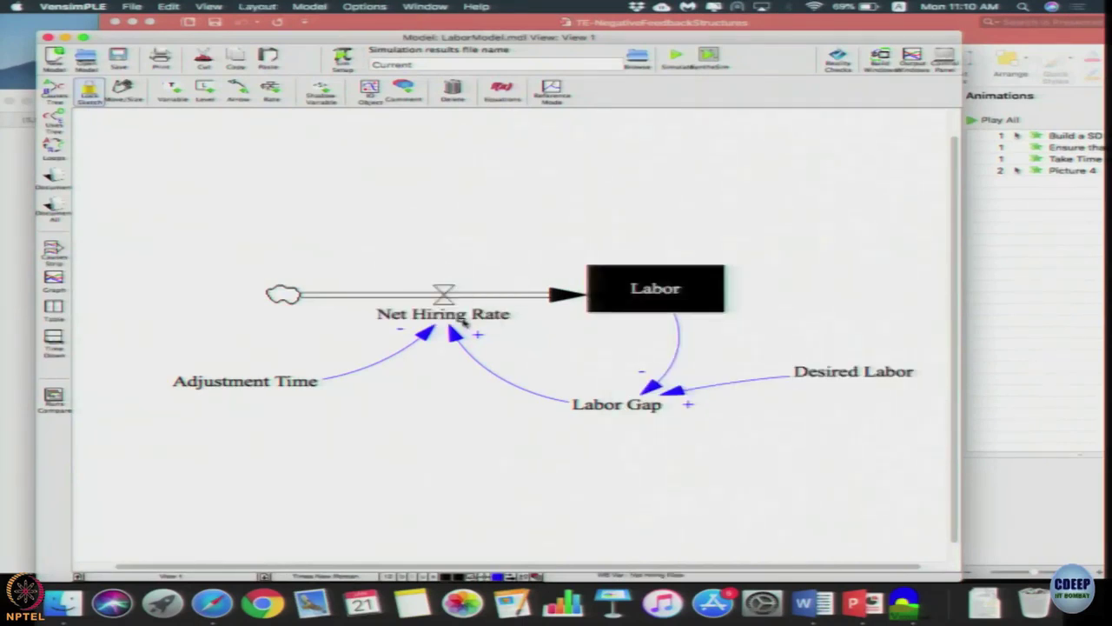
{"action": "left_click", "coordinate": [460, 316], "text": "shift"}
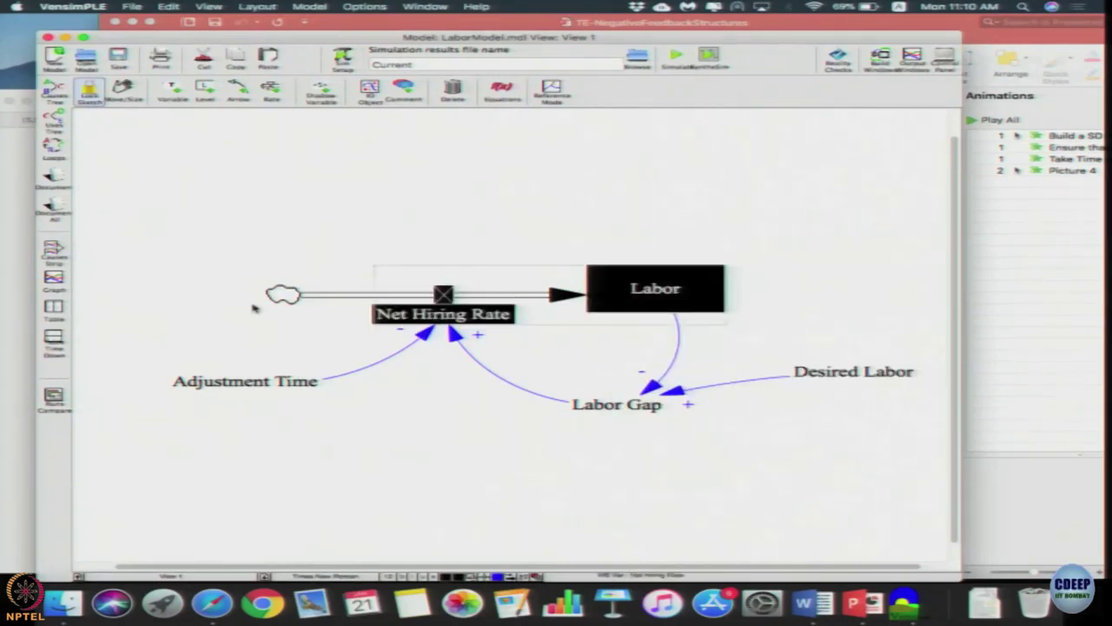
{"action": "left_click", "coordinate": [54, 285]}
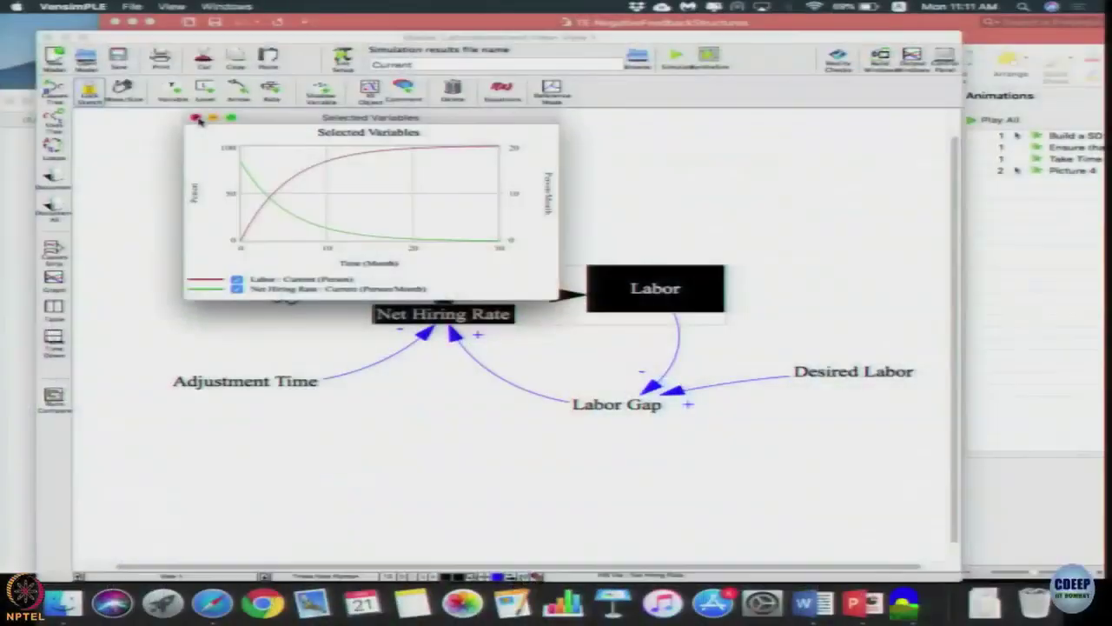
{"action": "left_click", "coordinate": [197, 118]}
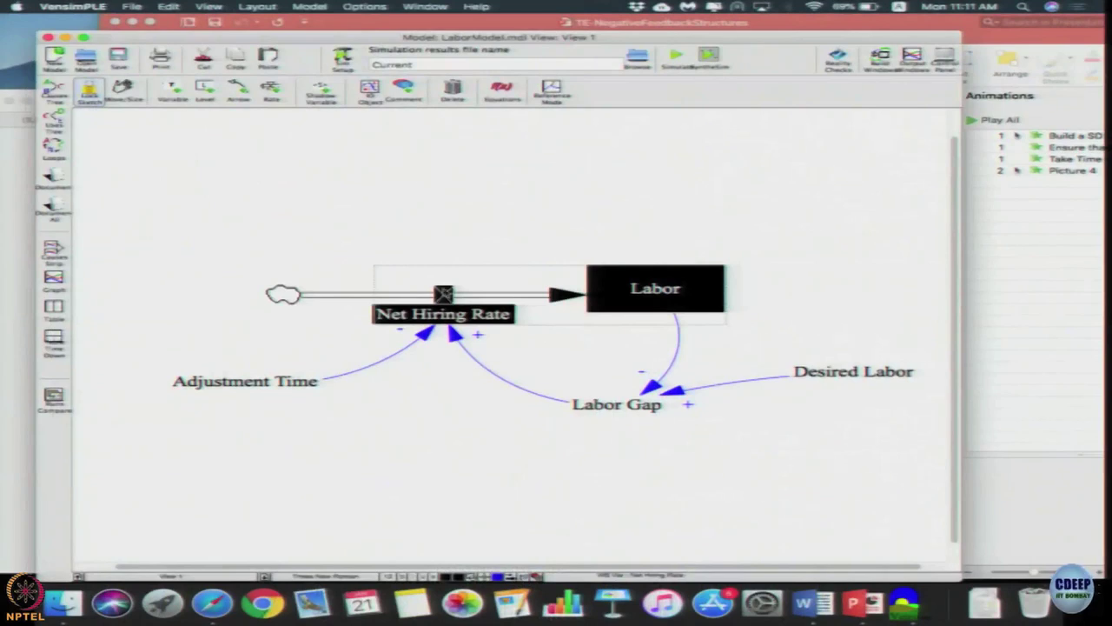
- Graph Labor, Net Hiring Rate and Labor Gap together in an enlarged window
{"action": "left_click", "coordinate": [472, 469]}
{"action": "left_click", "coordinate": [666, 299], "text": "shift"}
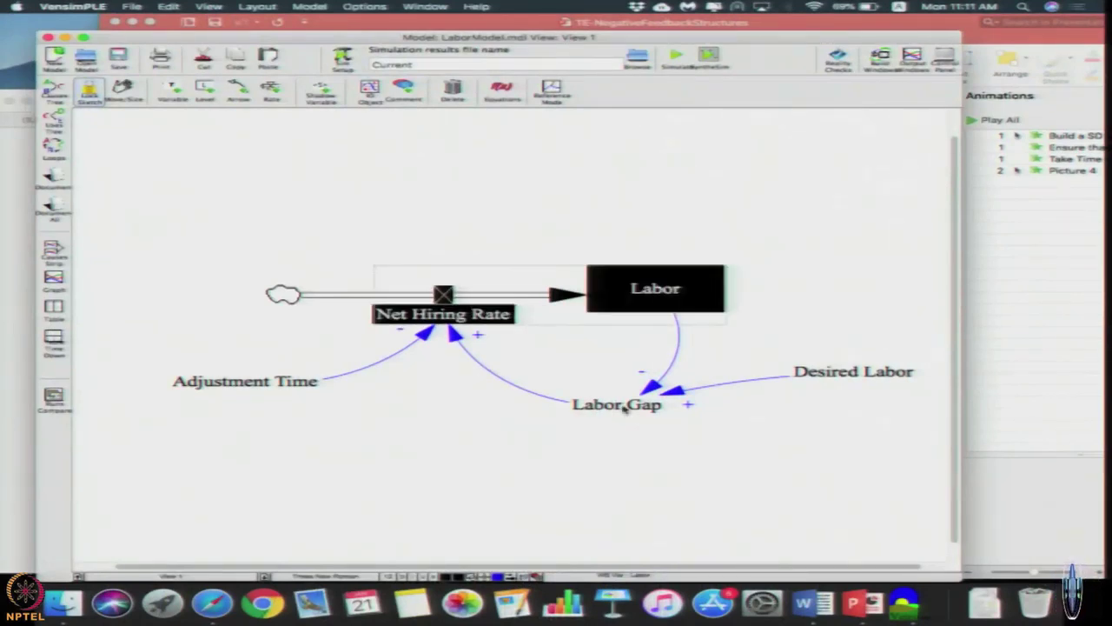
{"action": "left_click", "coordinate": [625, 408], "text": "shift"}
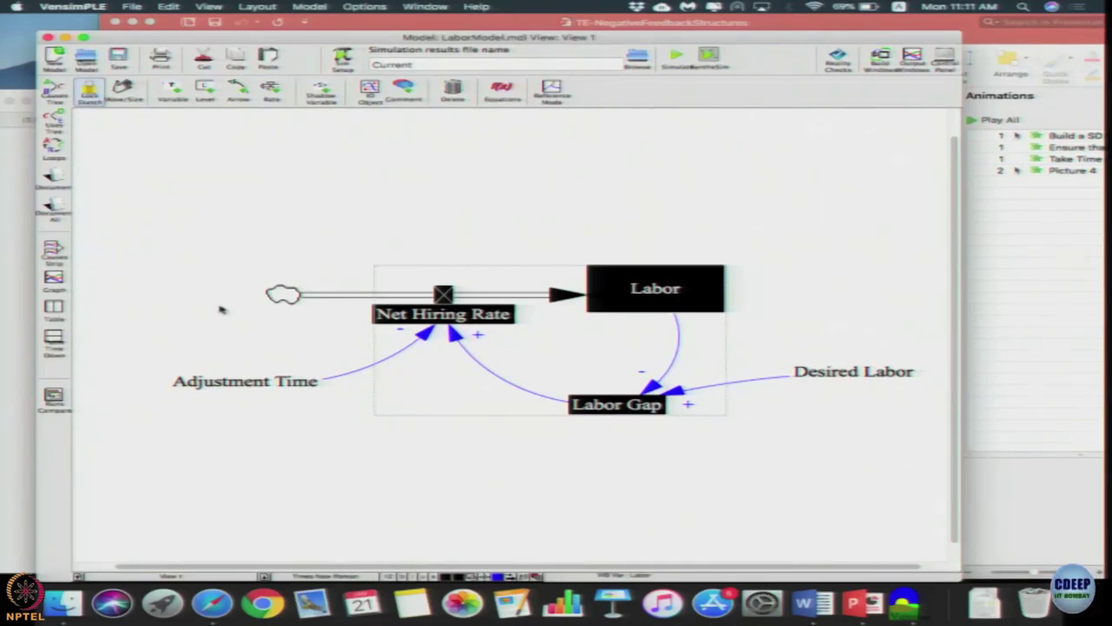
{"action": "left_click", "coordinate": [57, 283]}
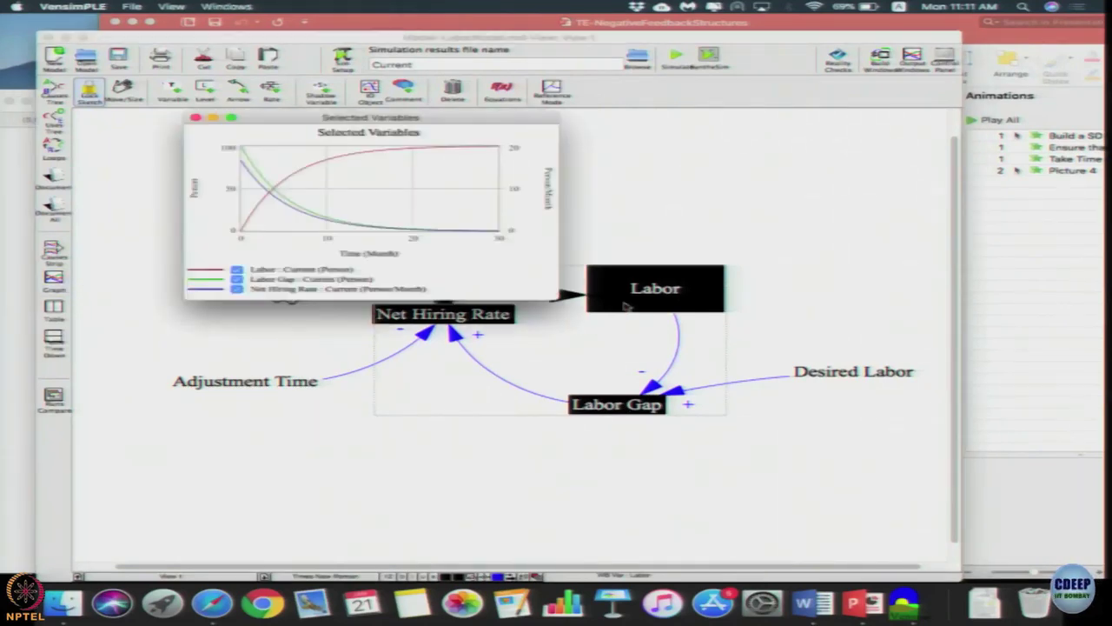
{"action": "left_click_drag", "start_coordinate": [553, 296], "coordinate": [845, 524]}
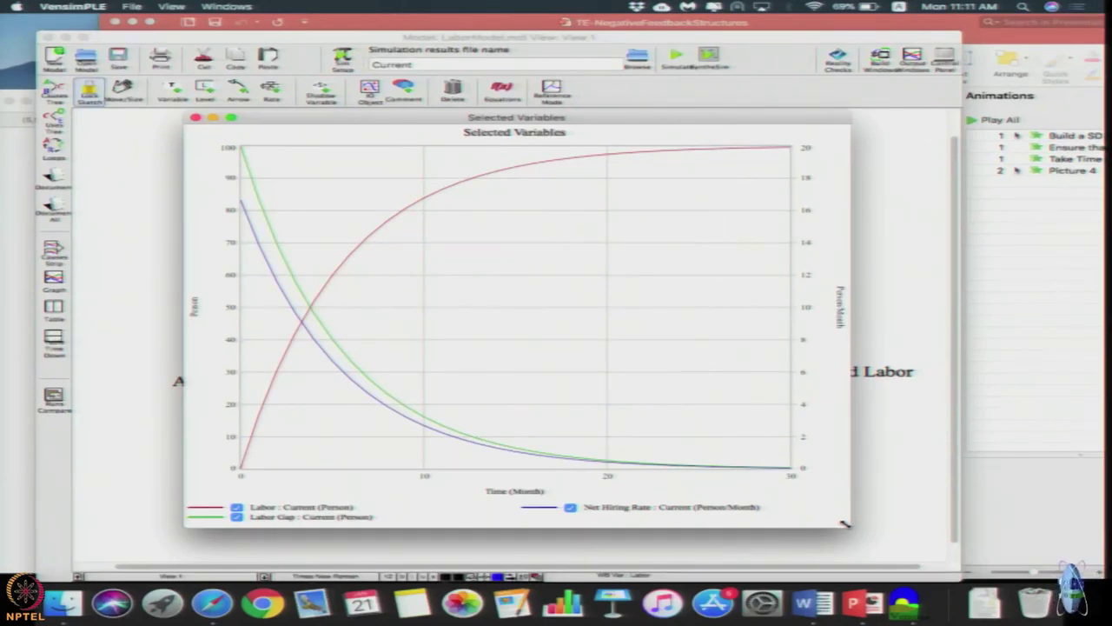
- Highlight the Labor Gap and Labor curves in the combined graph to compare them, and close the graph
{"action": "left_click", "coordinate": [326, 517]}
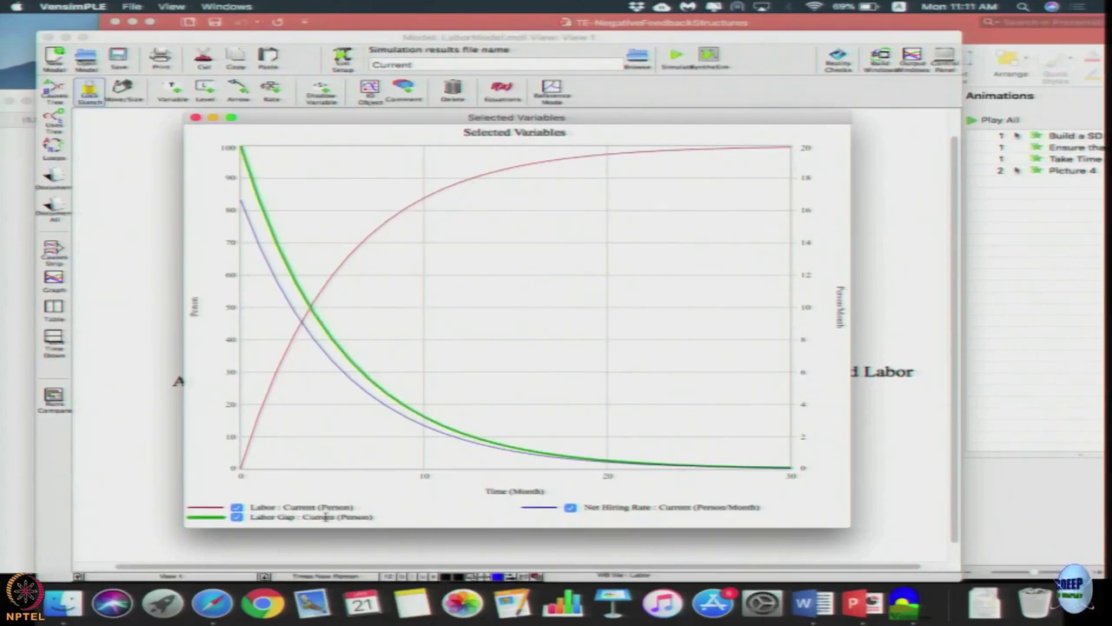
{"action": "left_click", "coordinate": [263, 508]}
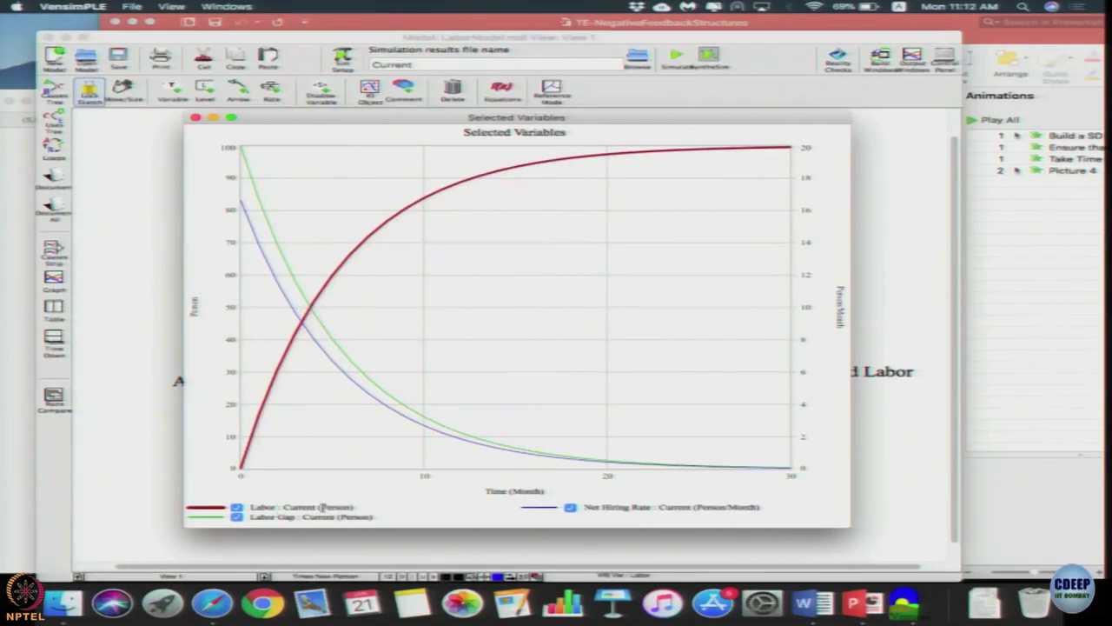
{"action": "left_click", "coordinate": [278, 518]}
{"action": "left_click", "coordinate": [304, 518]}
{"action": "left_click", "coordinate": [306, 518]}
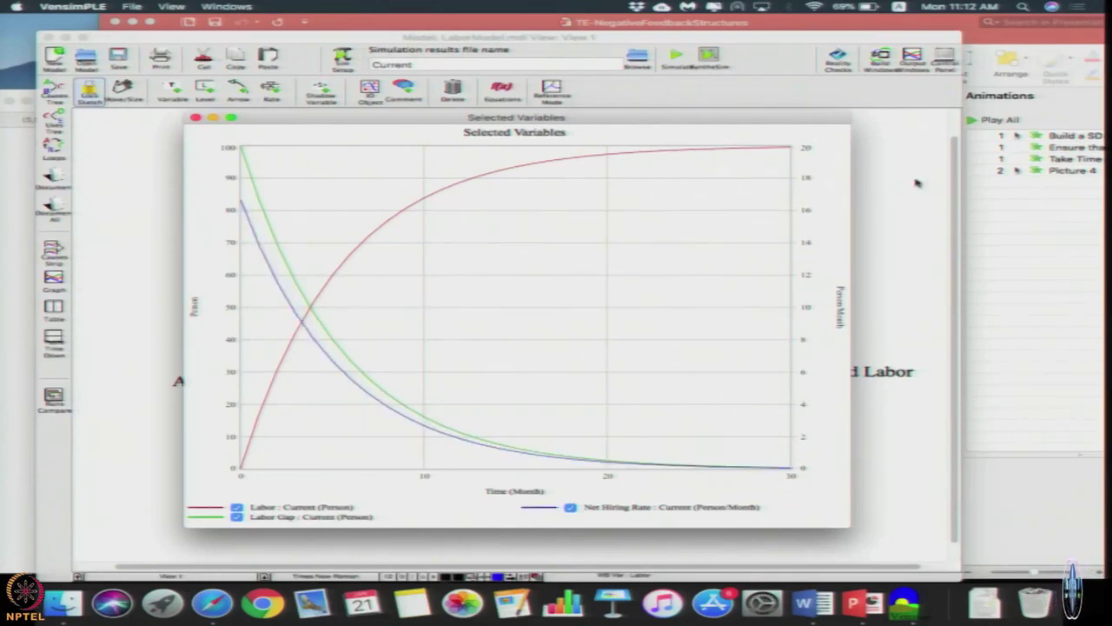
{"action": "key", "text": "super+w"}
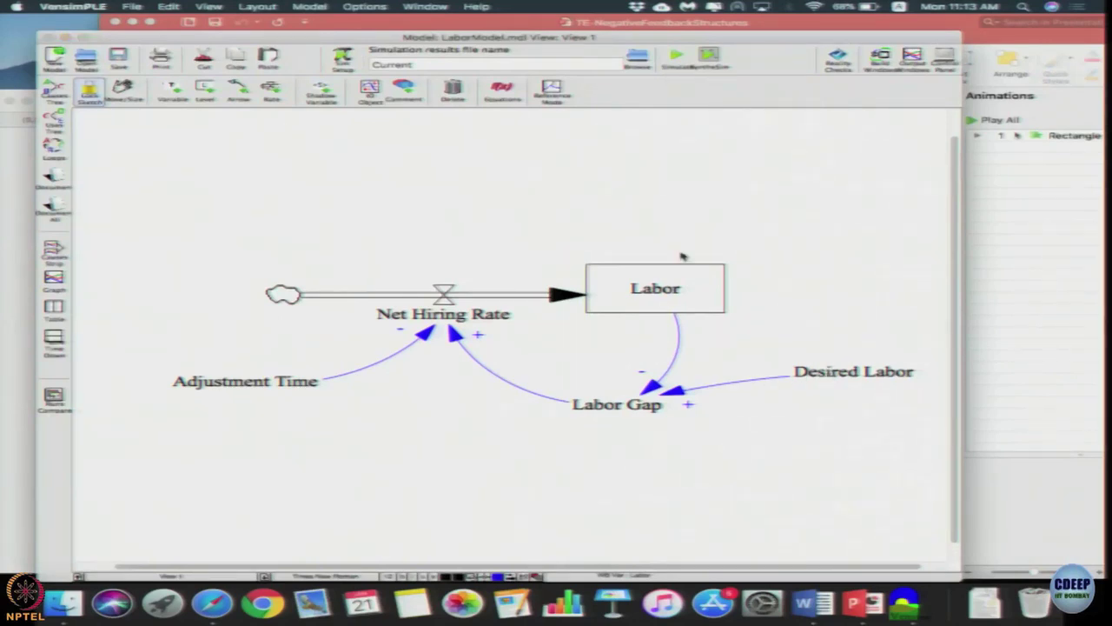
- Start a simulation without overwriting the Current dataset, and save the results under the new dataset name LaborInital200
{"action": "left_click", "coordinate": [677, 57]}
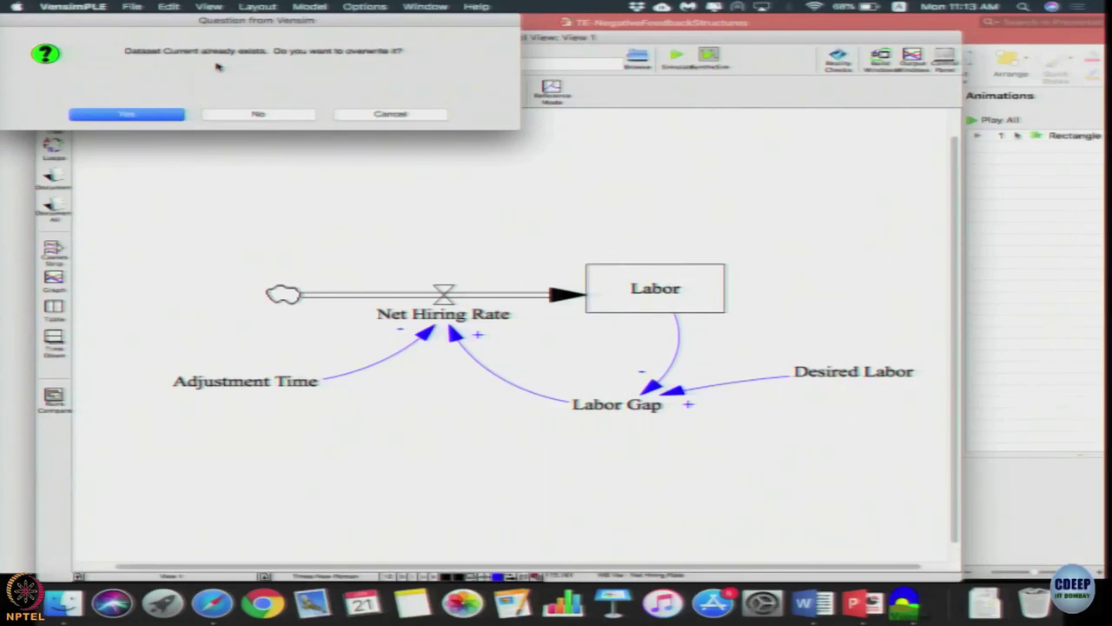
{"action": "left_click", "coordinate": [265, 117]}
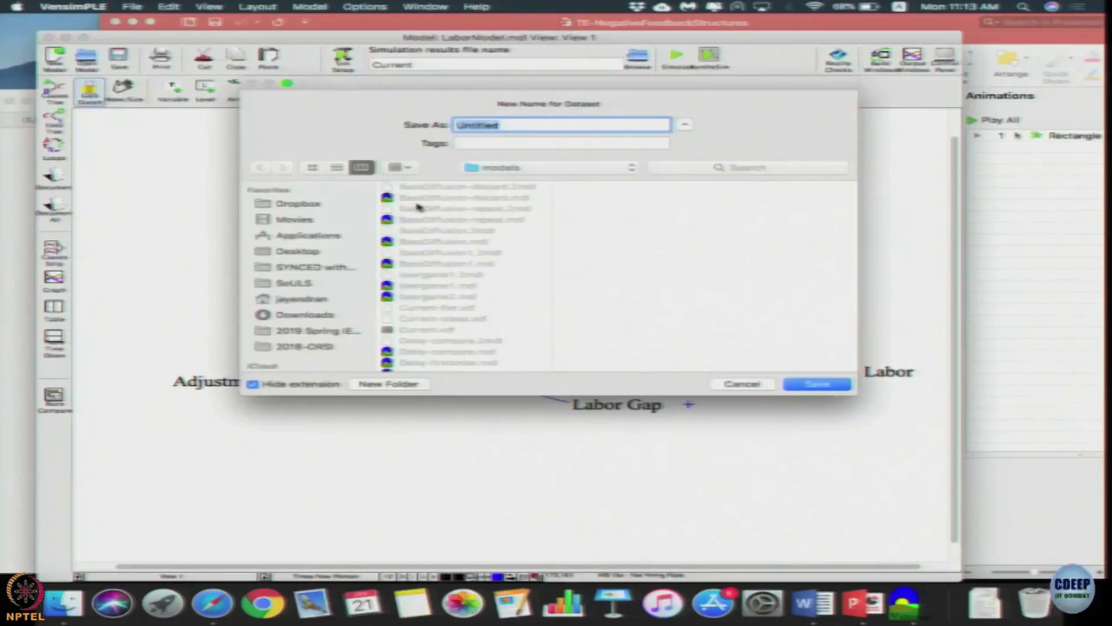
{"action": "type", "text": "Uevel"}
{"action": "key", "text": "BackSpace"}
{"action": "key", "text": "BackSpace"}
{"action": "key", "text": "BackSpace"}
{"action": "key", "text": "BackSpace"}
{"action": "key", "text": "BackSpace"}
{"action": "type", "text": "Lab"}
{"action": "type", "text": "ial"}
{"action": "left_click", "coordinate": [820, 386]}
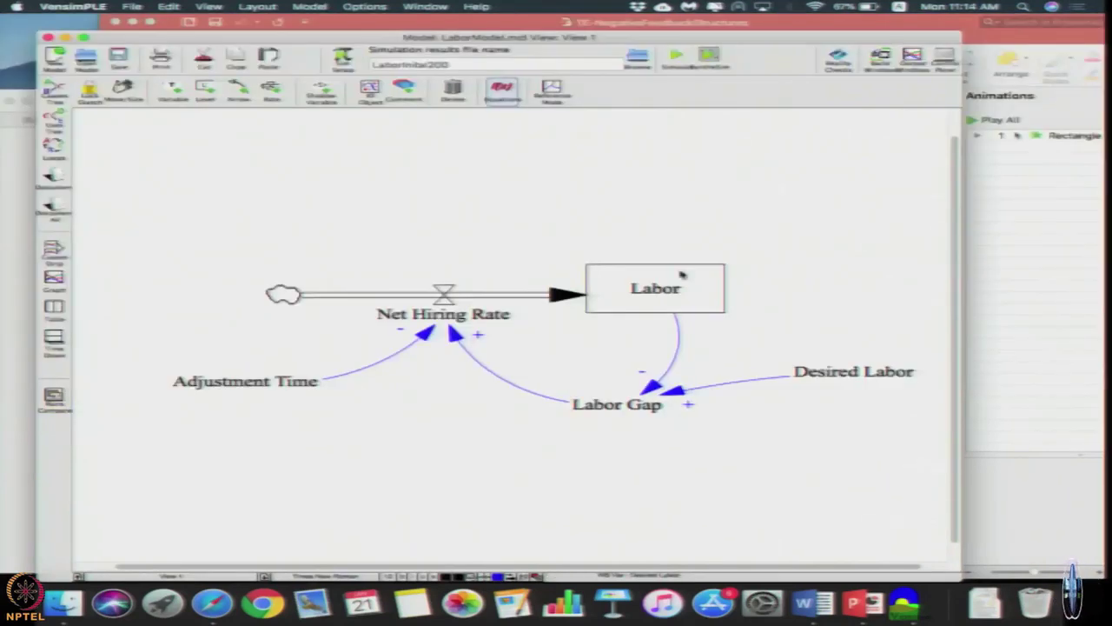
- Set the initial value of the Labor level to 200 in its equation and accept the change
{"action": "left_click", "coordinate": [658, 297]}
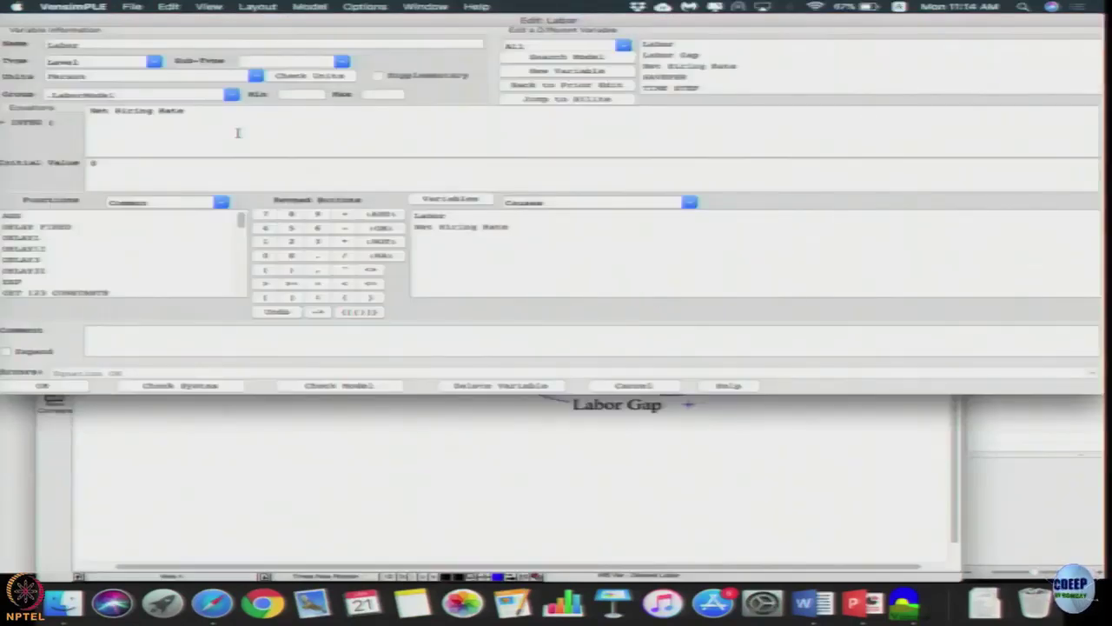
{"action": "left_click", "coordinate": [120, 171]}
{"action": "type", "text": "00"}
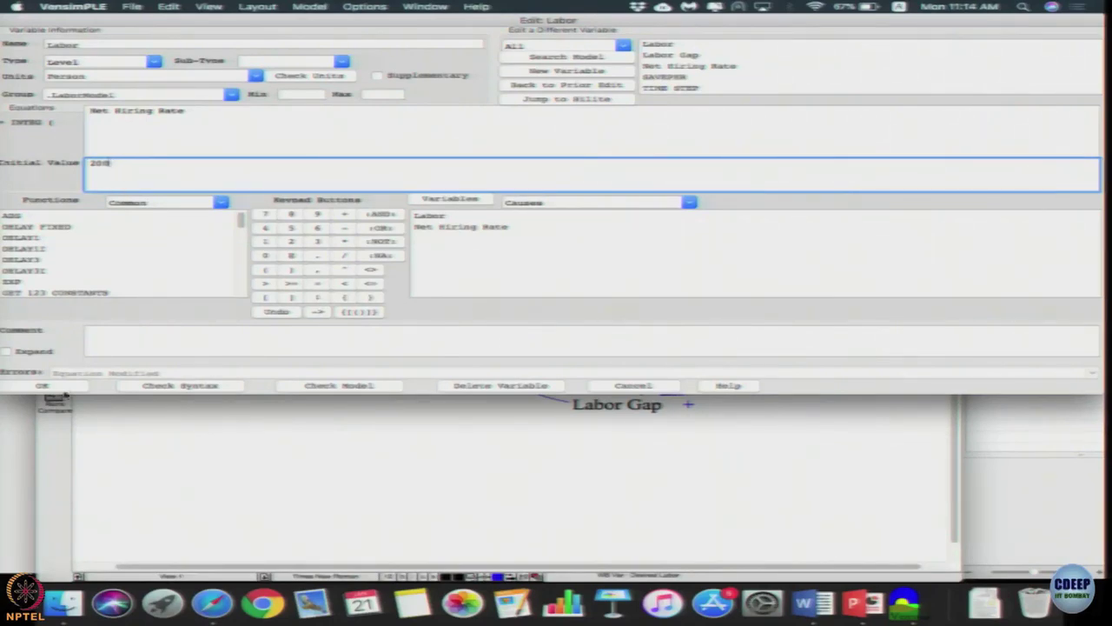
{"action": "left_click", "coordinate": [62, 391]}
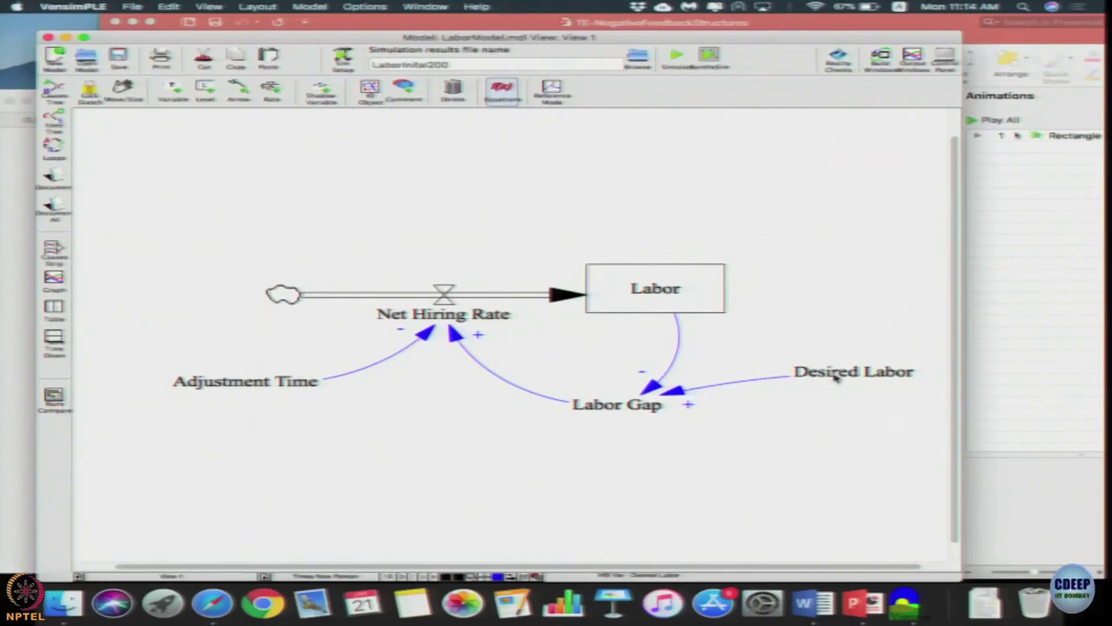
- Simulate the model without overwriting the LaborInitial100 dataset, and save the results under the dataset name LaborInital200
{"action": "mouse_move", "coordinate": [654, 299]}
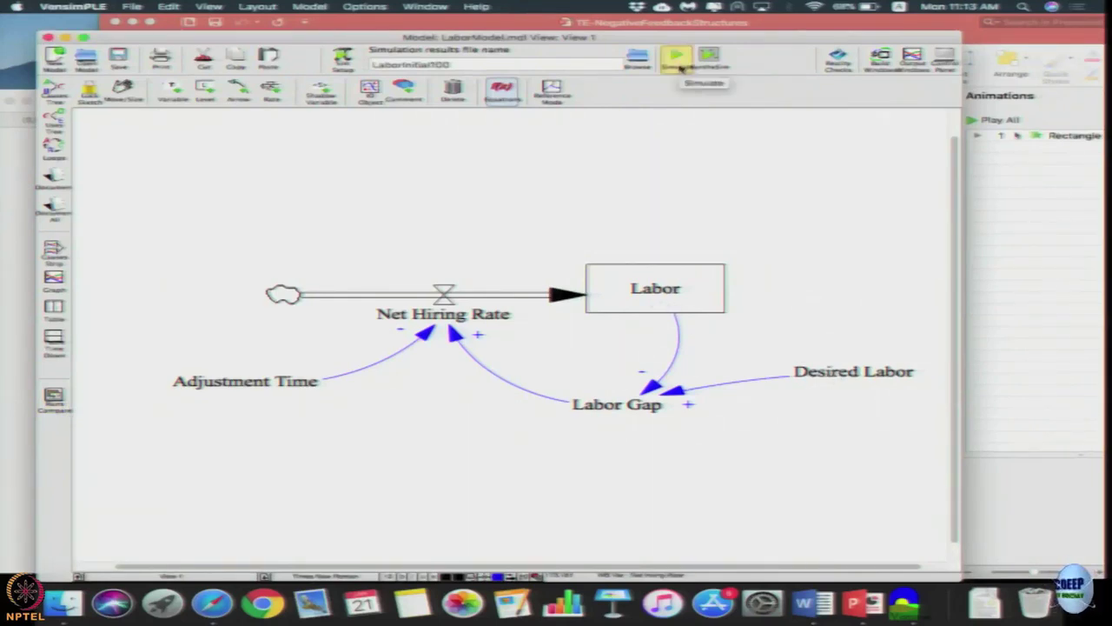
{"action": "left_click", "coordinate": [680, 65]}
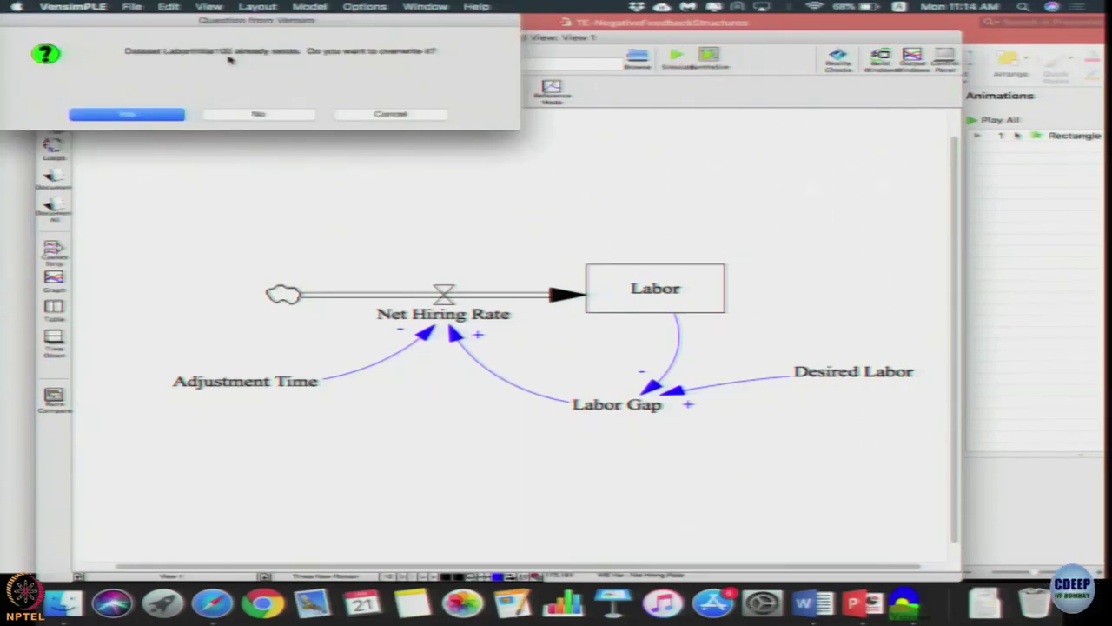
{"action": "left_click", "coordinate": [259, 115]}
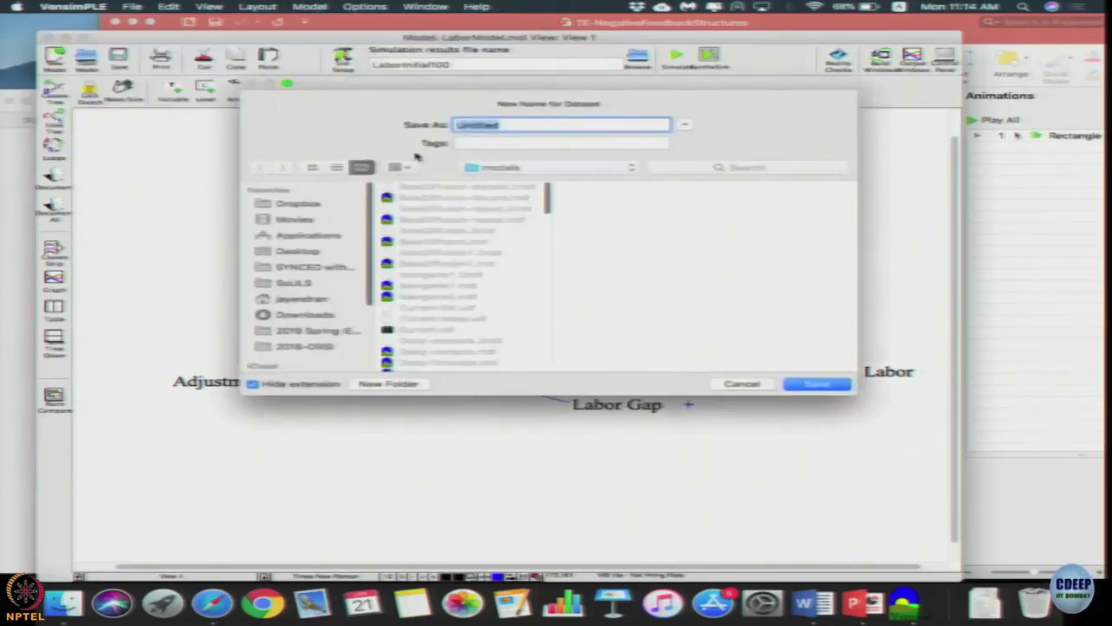
{"action": "type", "text": "LaborI"}
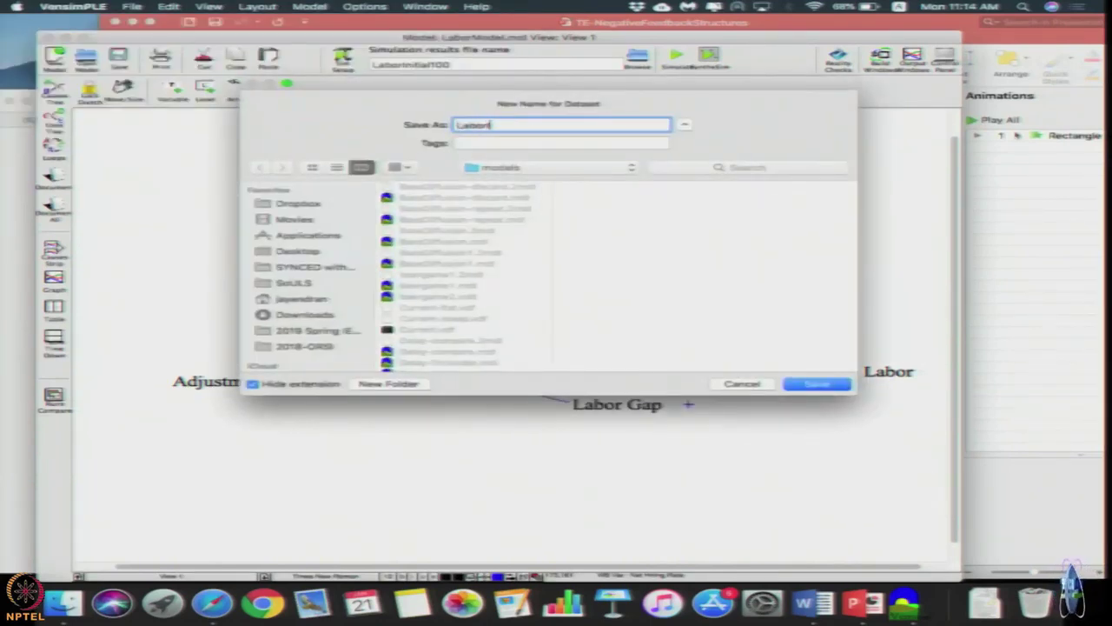
{"action": "type", "text": "nitial200"}
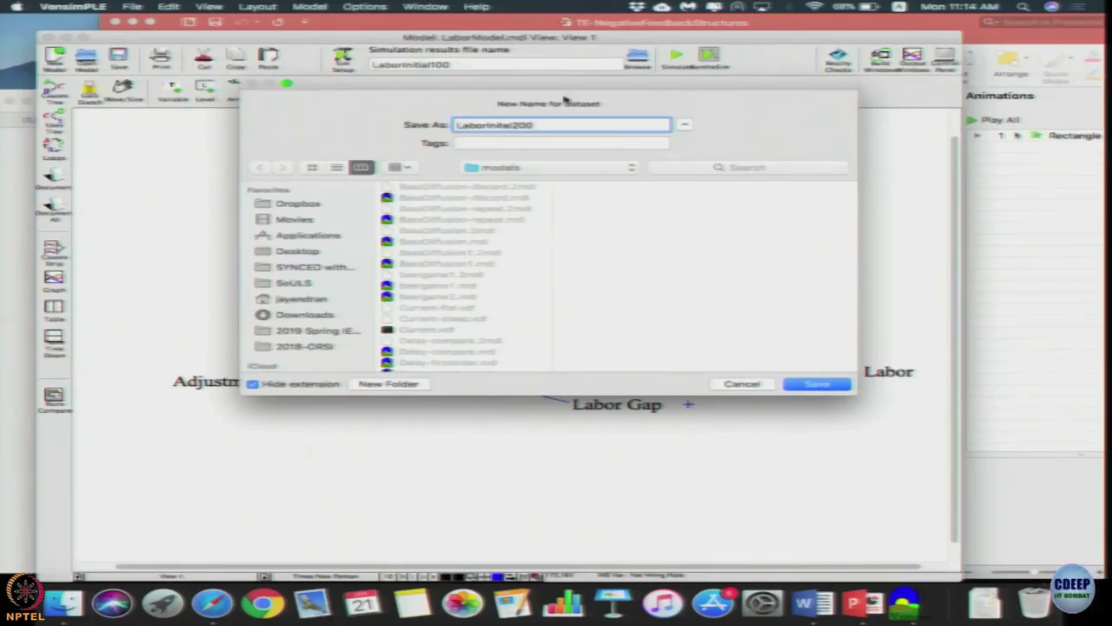
{"action": "left_click", "coordinate": [812, 386]}
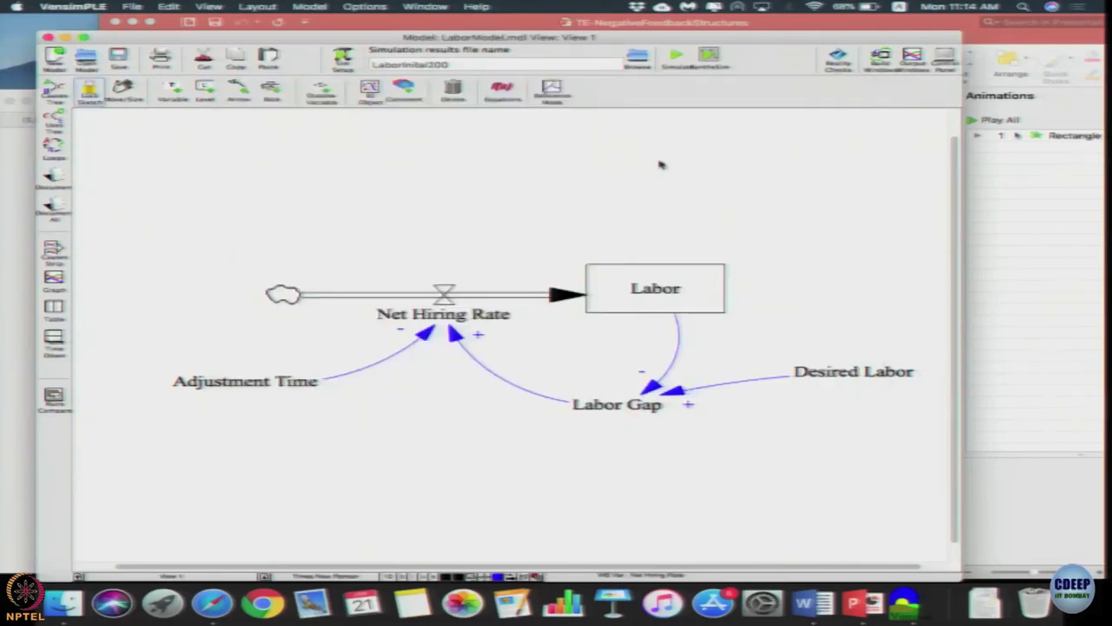
- Graph Labor across the loaded runs and enlarge the graph window to compare the curves
{"action": "left_click", "coordinate": [655, 288]}
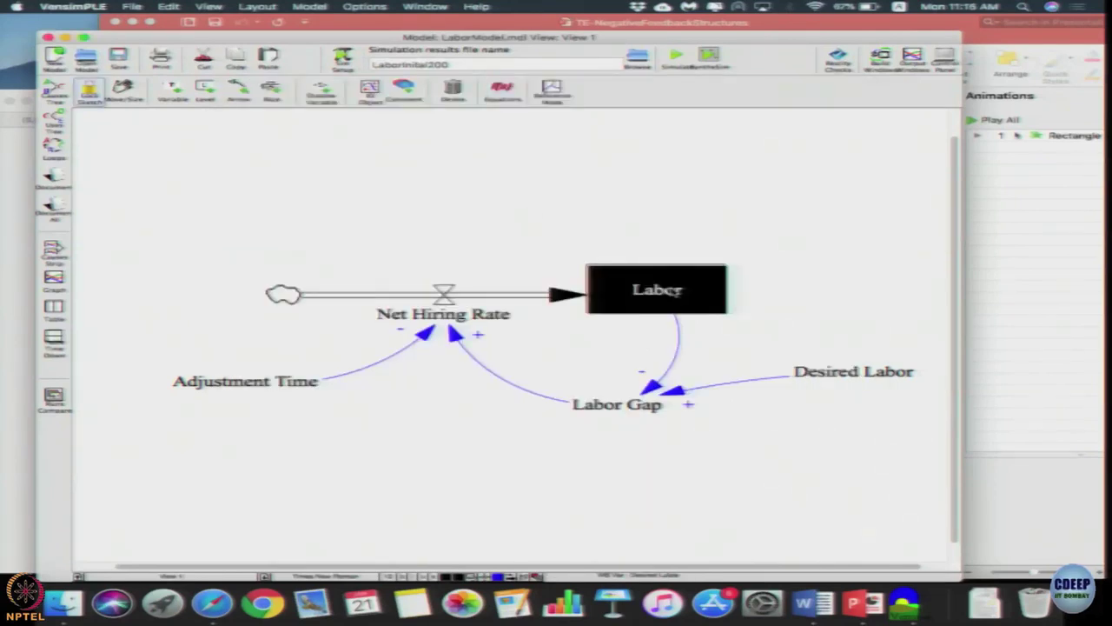
{"action": "left_click", "coordinate": [54, 280]}
{"action": "left_click_drag", "start_coordinate": [556, 300], "coordinate": [815, 540]}
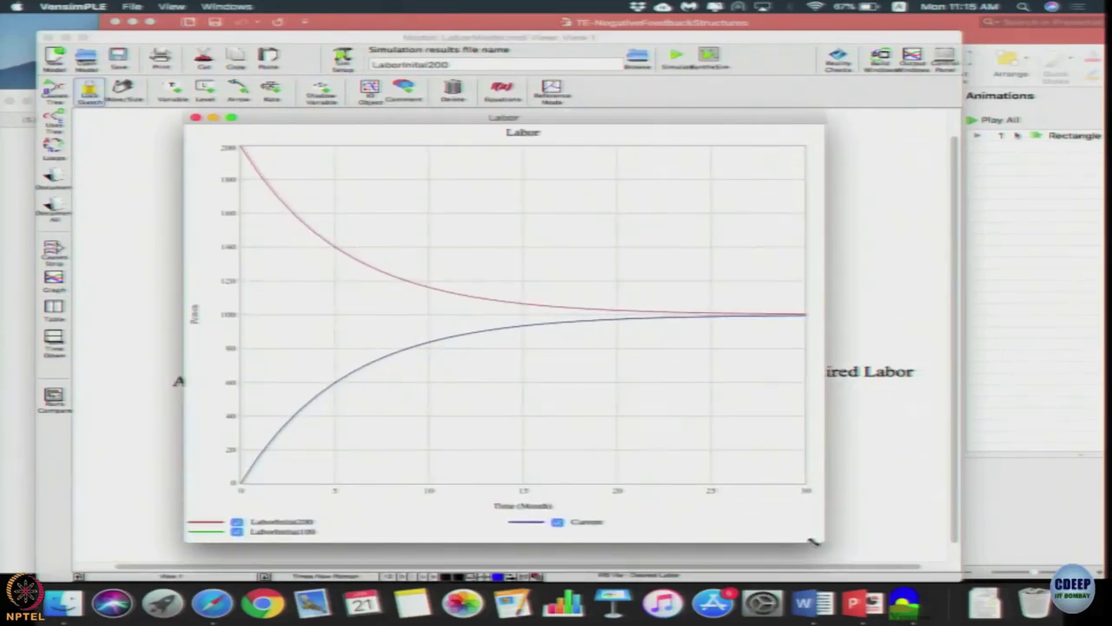